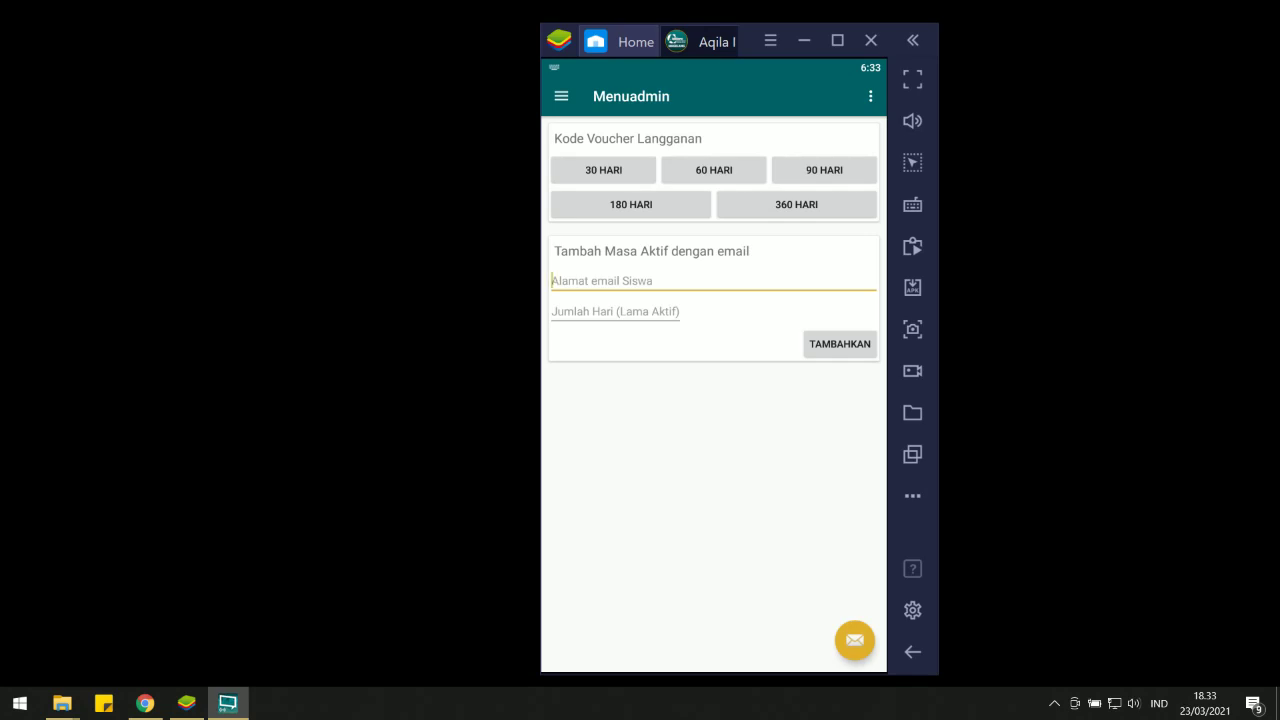
- Go to Buat Voucher under Voucher Pelanggan from the app's navigation menu
click(566, 102)
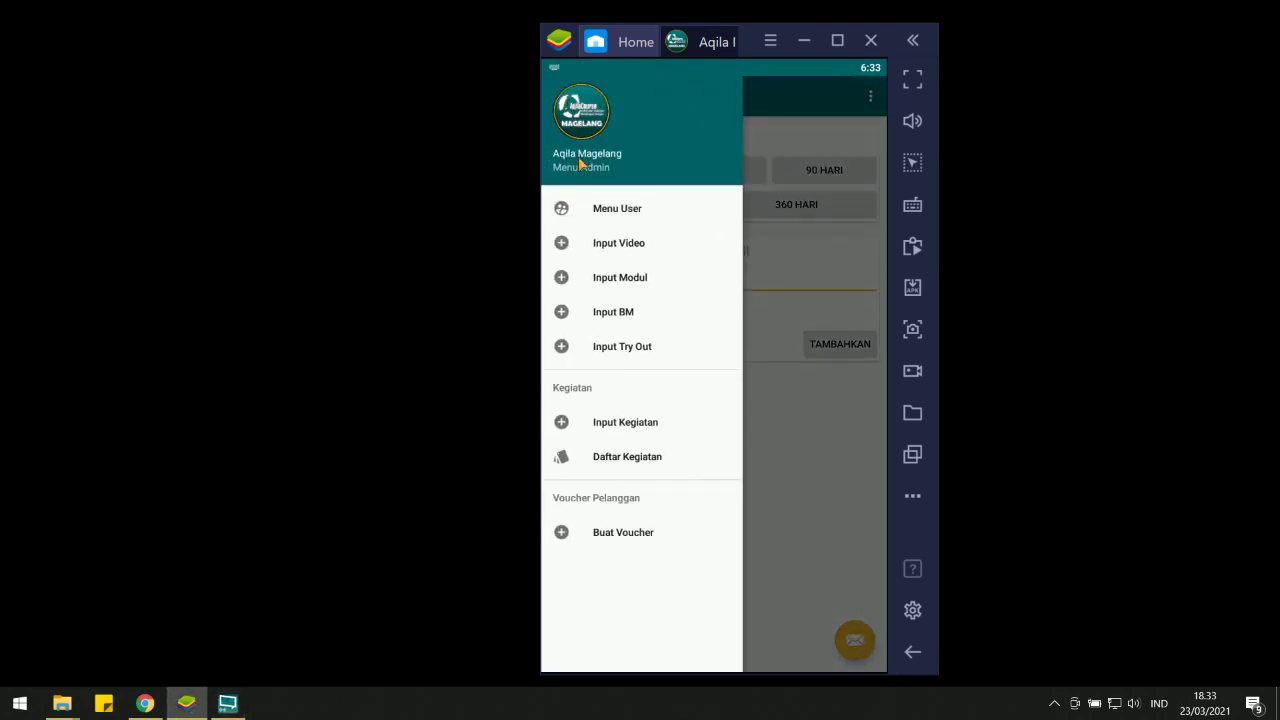
click(614, 535)
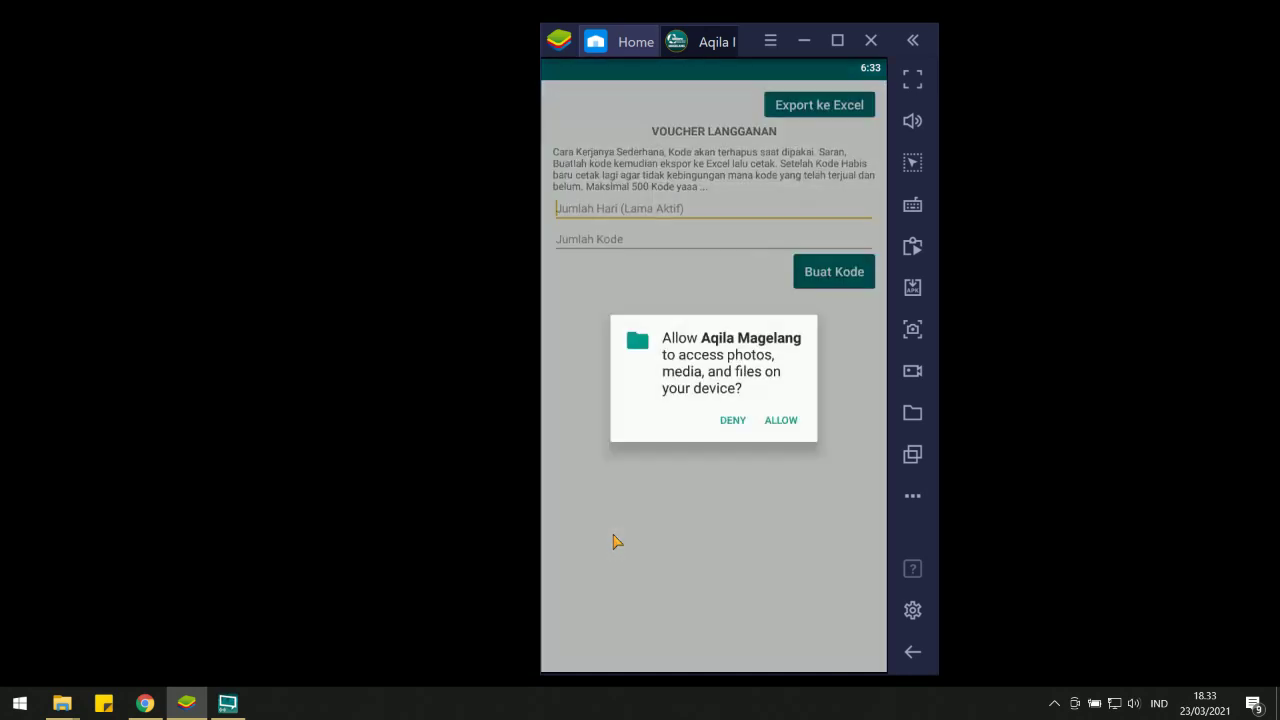
- Allow the app access to device files and scroll through the existing voucher codes
click(775, 430)
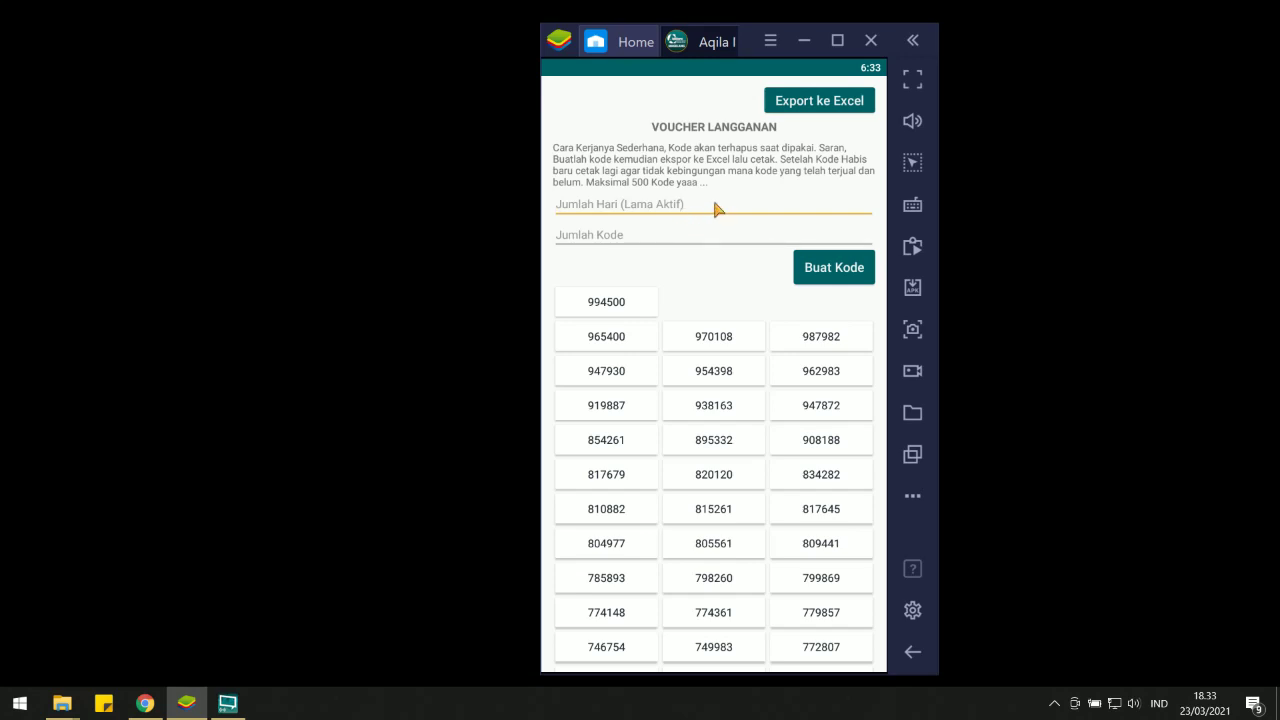
drag(556, 44, 557, 44)
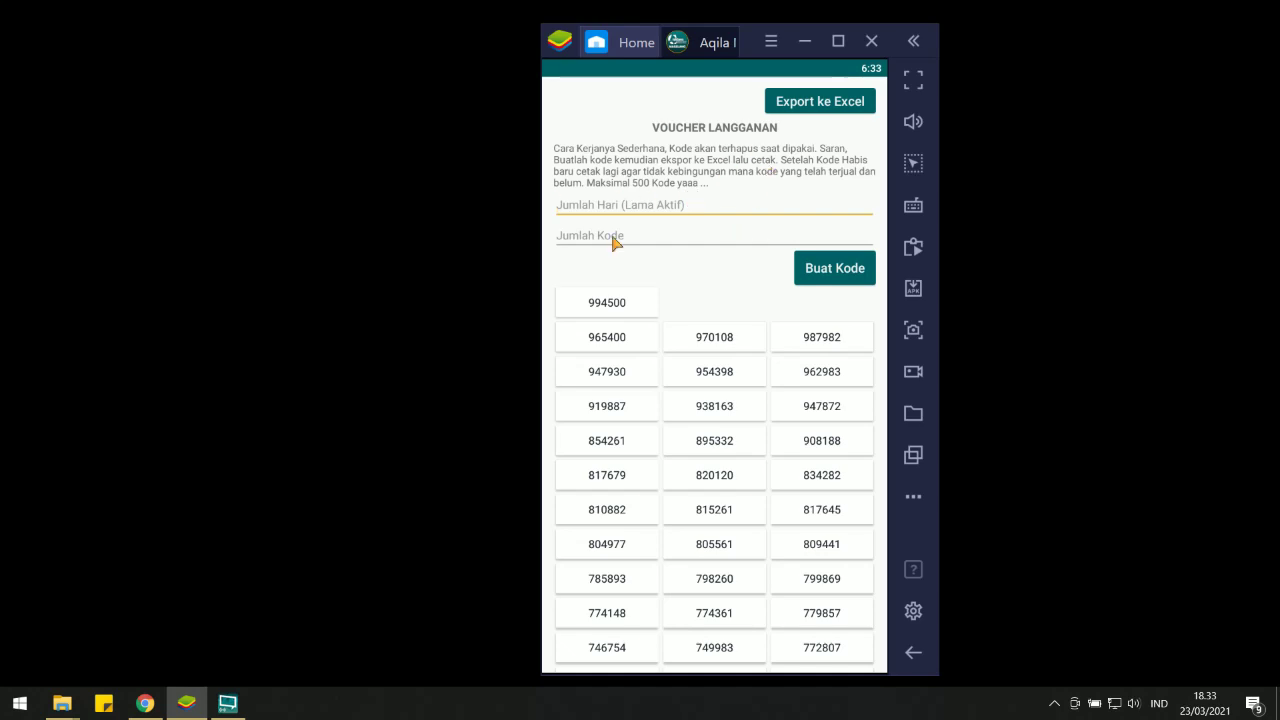
mouse_move(738, 392)
mouse_down()
mouse_move(736, 169)
mouse_move(734, 534)
mouse_up()
- Enter 180 as Jumlah Hari, correcting mistyped values, then begin filling Jumlah Kode
text(1)
key(BackSpace)
text(180)
key(BackSpace)
key(BackSpace)
key(BackSpace)
text(360)
key(BackSpace)
key(BackSpace)
key(BackSpace)
text(180)
click(619, 237)
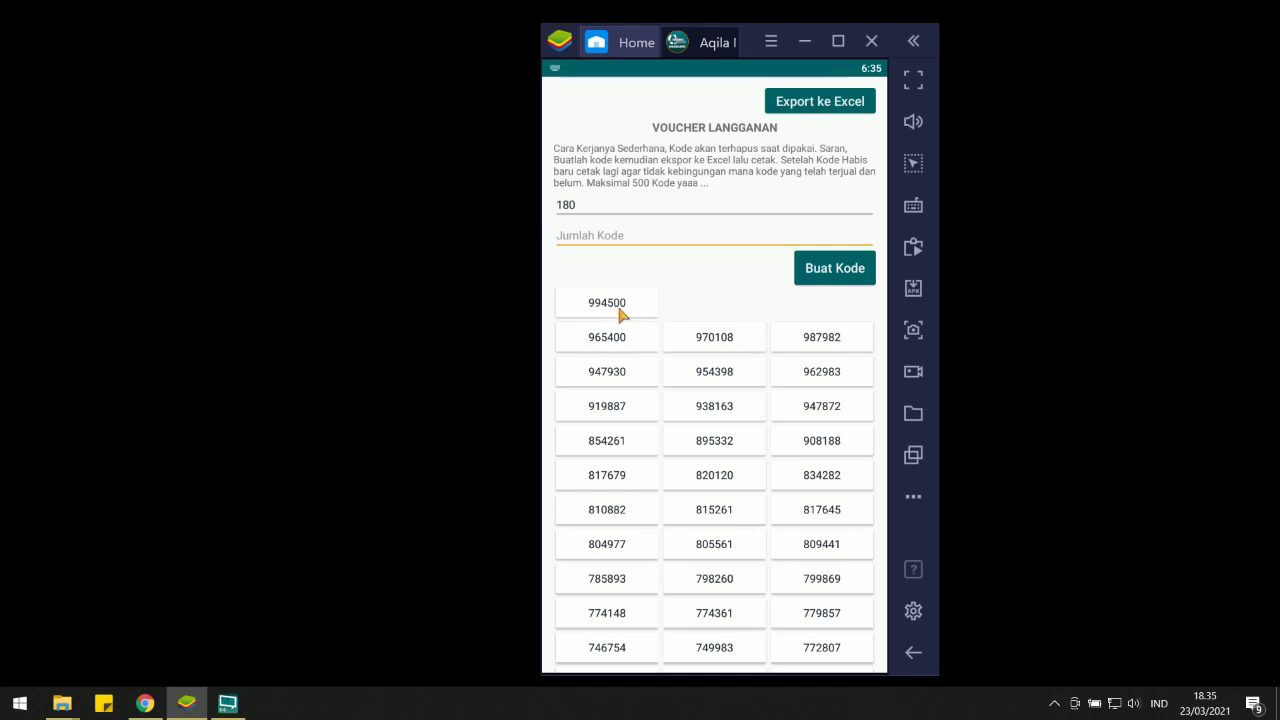
text(200)
- Generate the 200 new codes, review the list, and export it to kode23032021.xls
click(818, 278)
drag(683, 471, 694, 217)
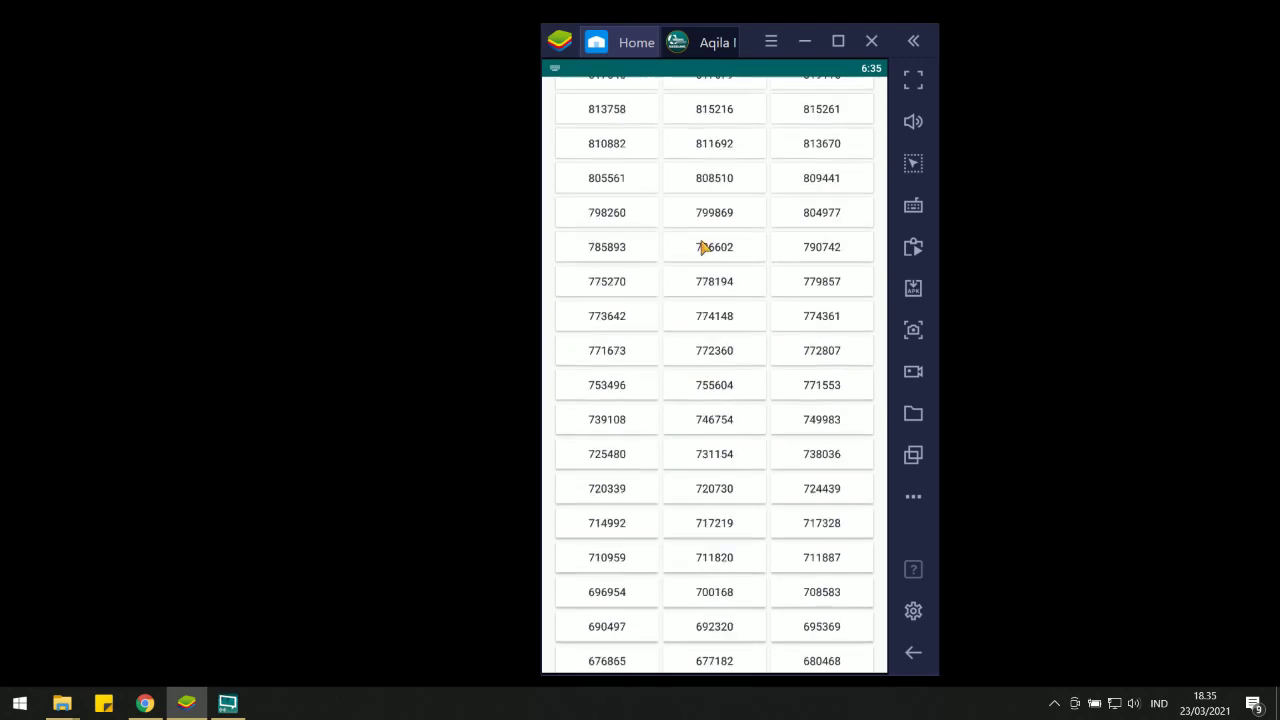
drag(700, 194, 737, 660)
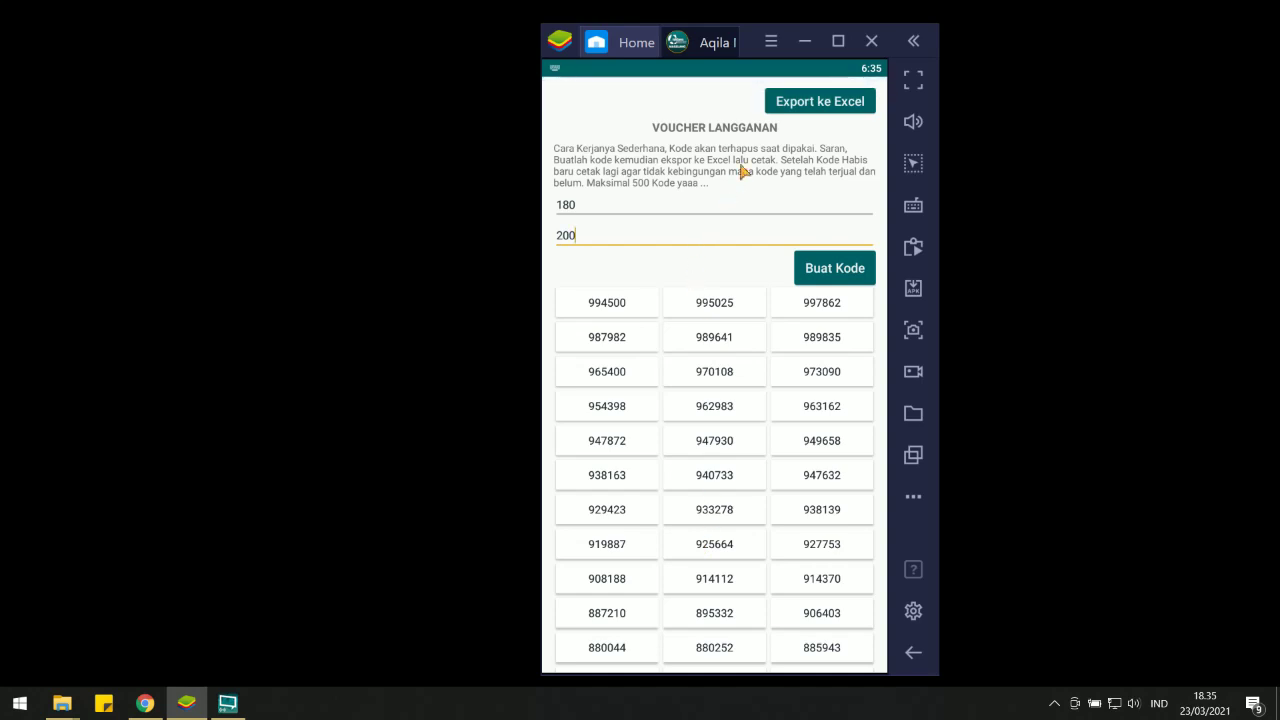
click(798, 108)
- Return to the emulator home and launch Media Manager from System apps
click(914, 653)
click(913, 652)
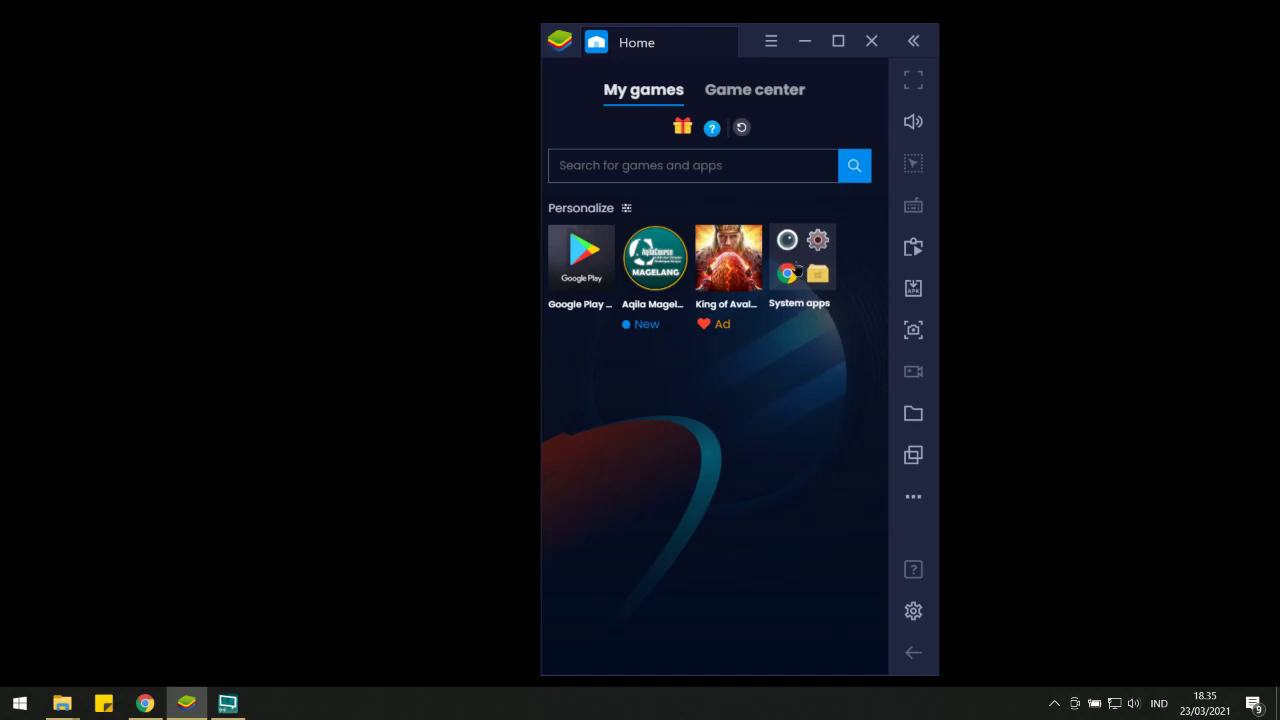
click(797, 268)
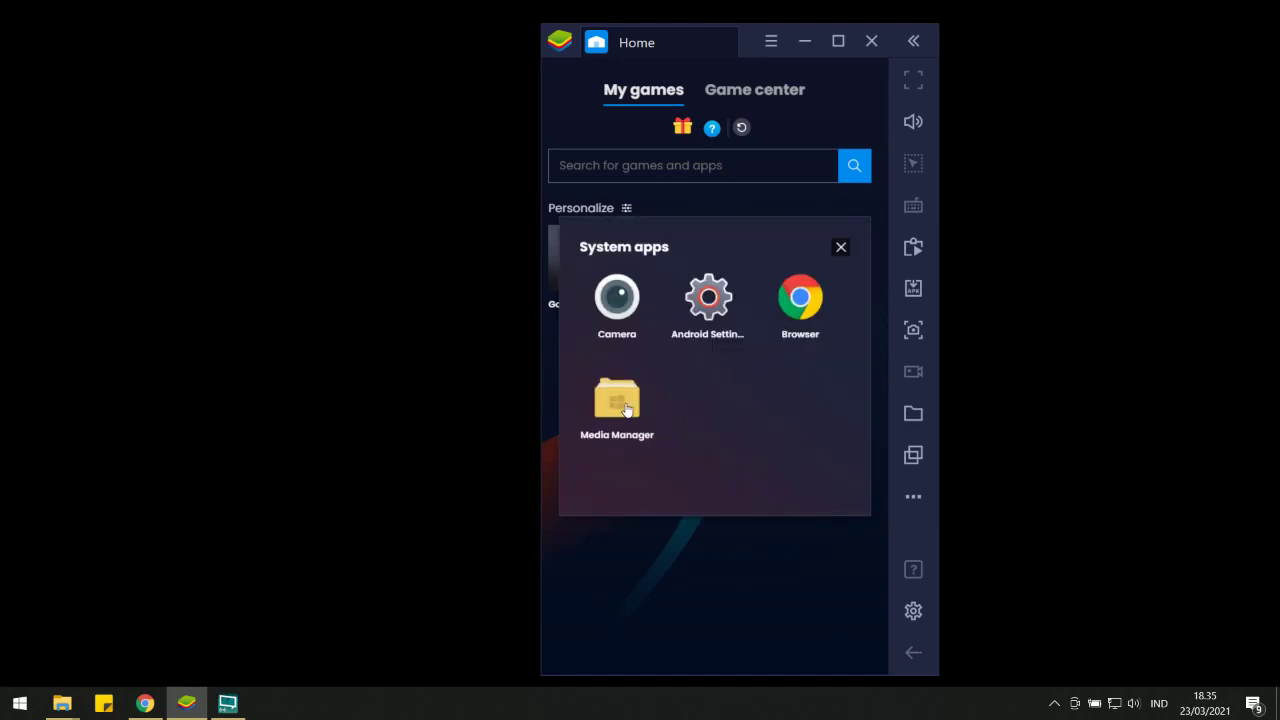
click(626, 409)
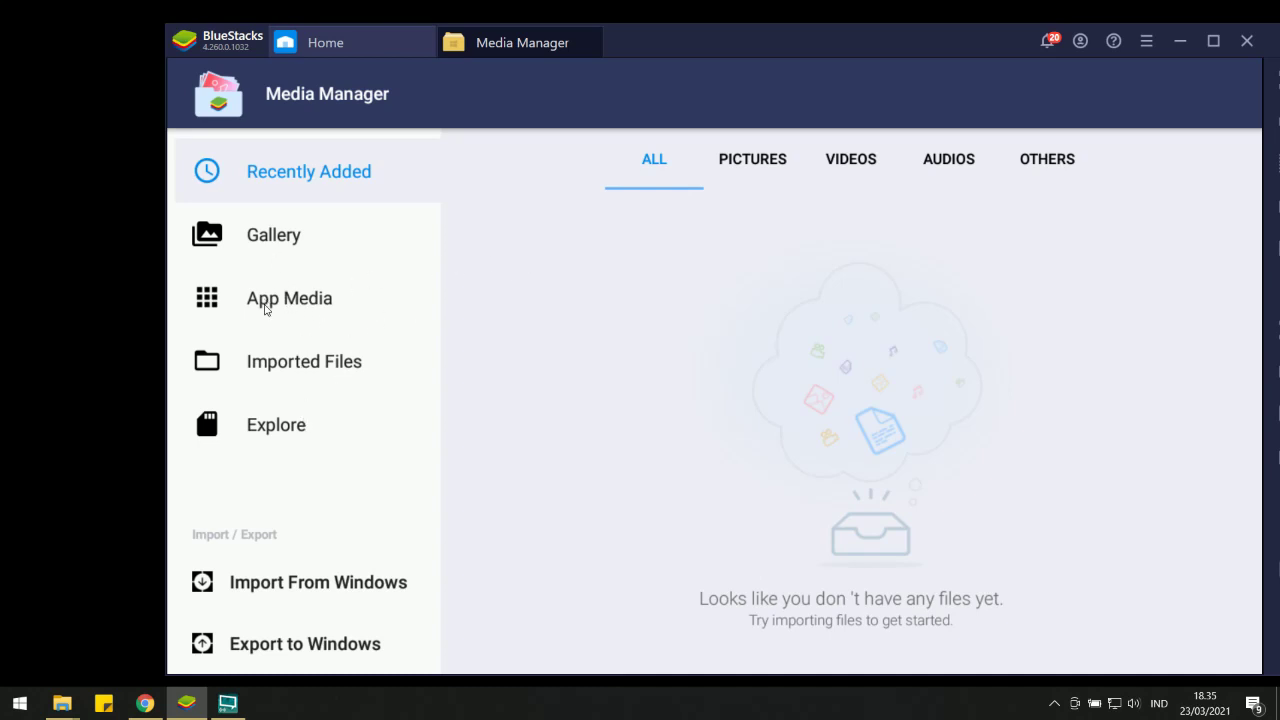
- Export kode23032021.xls from the sdcard into the Windows Documents folder and view it in File Explorer
click(281, 427)
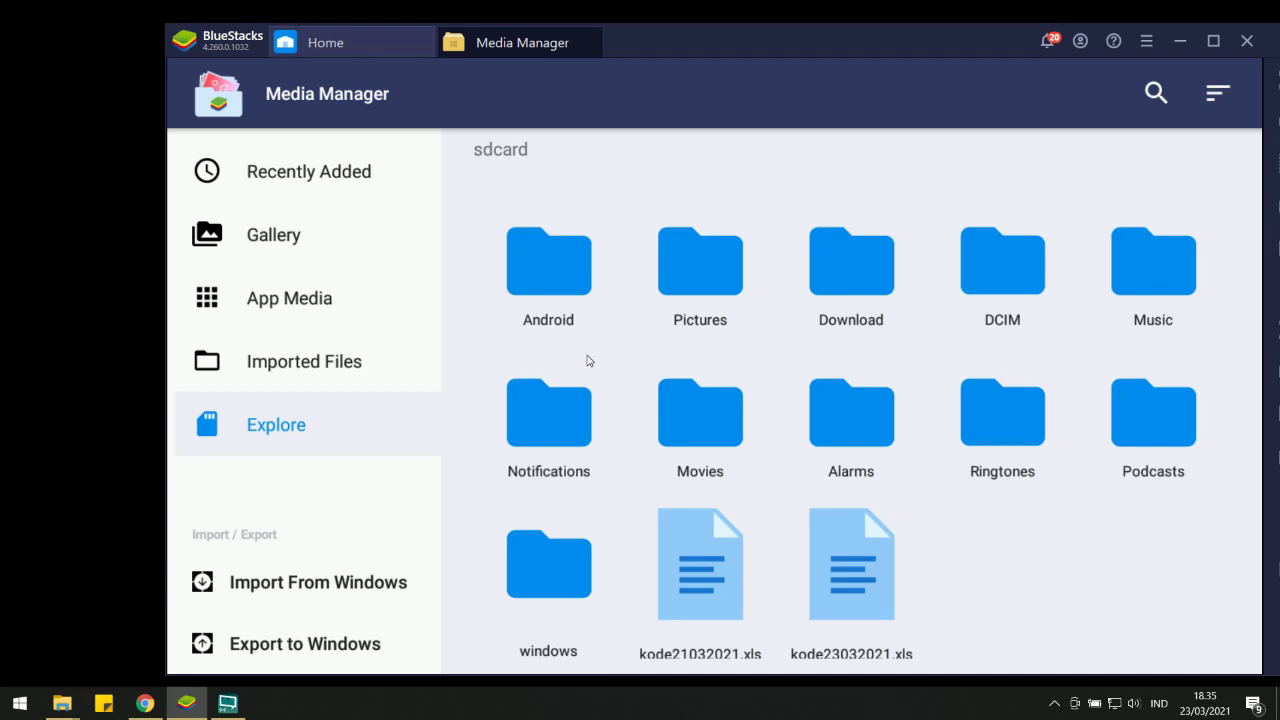
scroll(969, 536, down, 1)
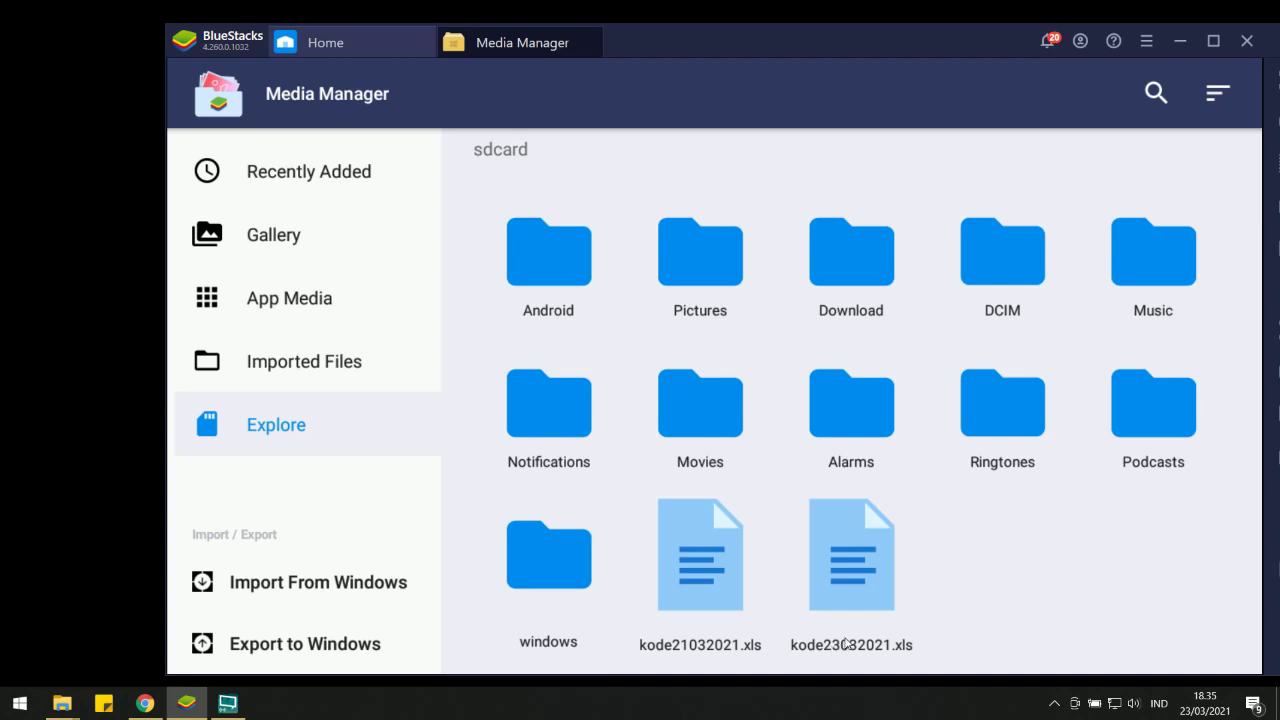
click(846, 585)
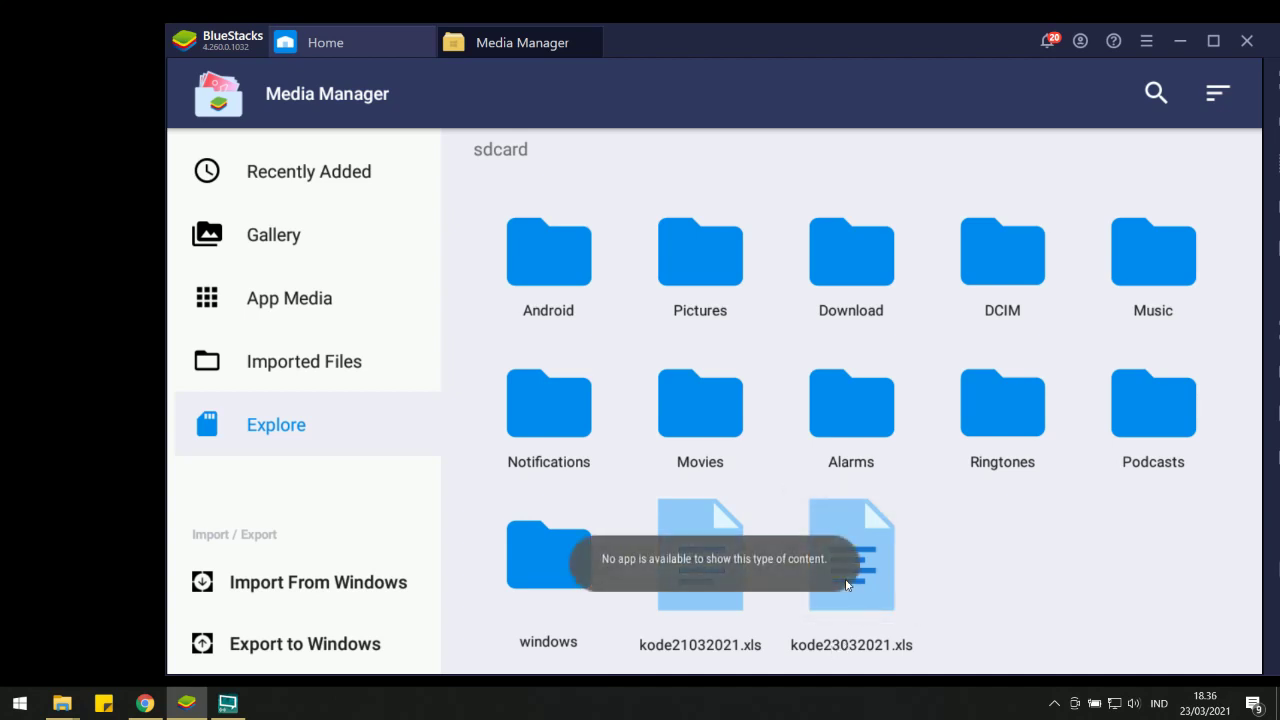
click(854, 563)
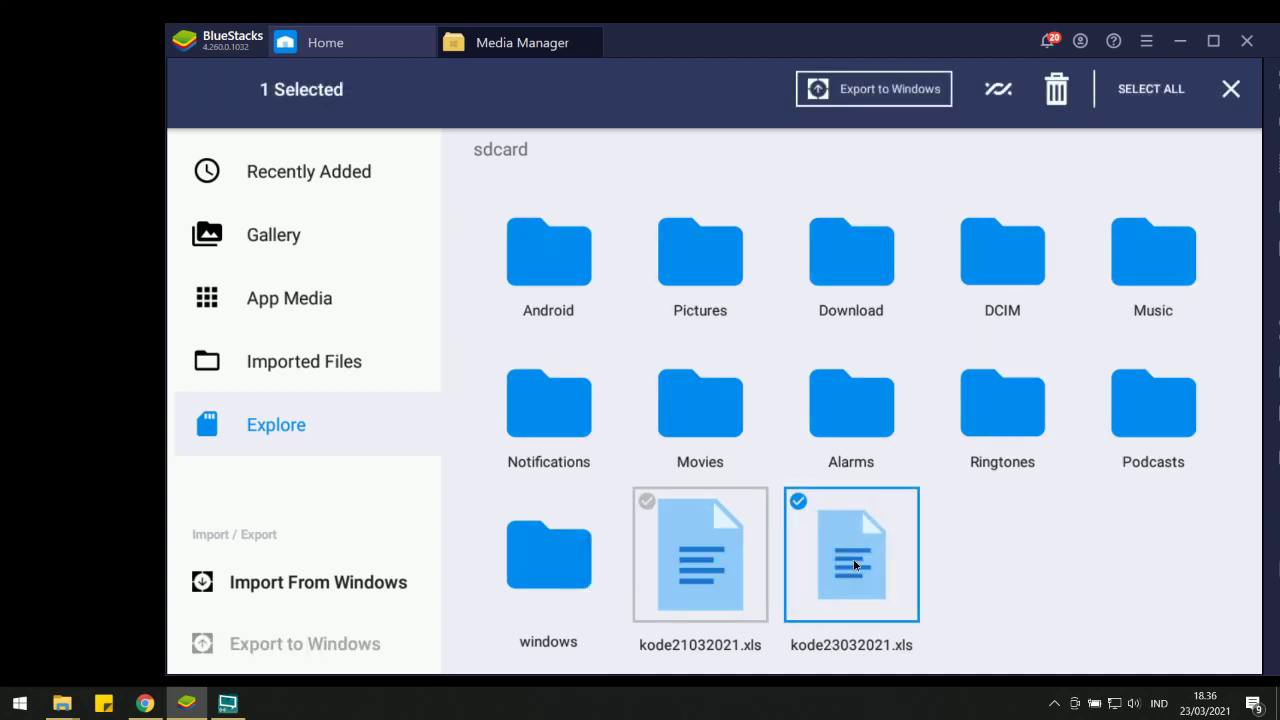
click(873, 92)
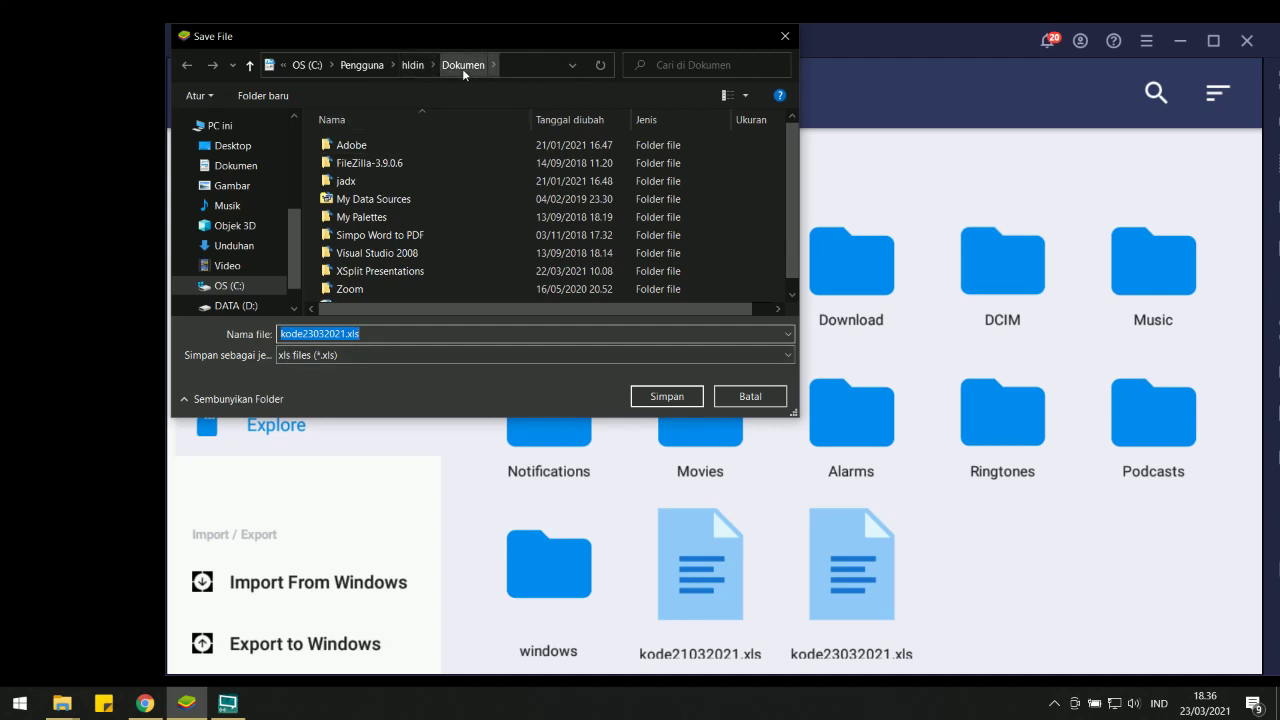
click(665, 396)
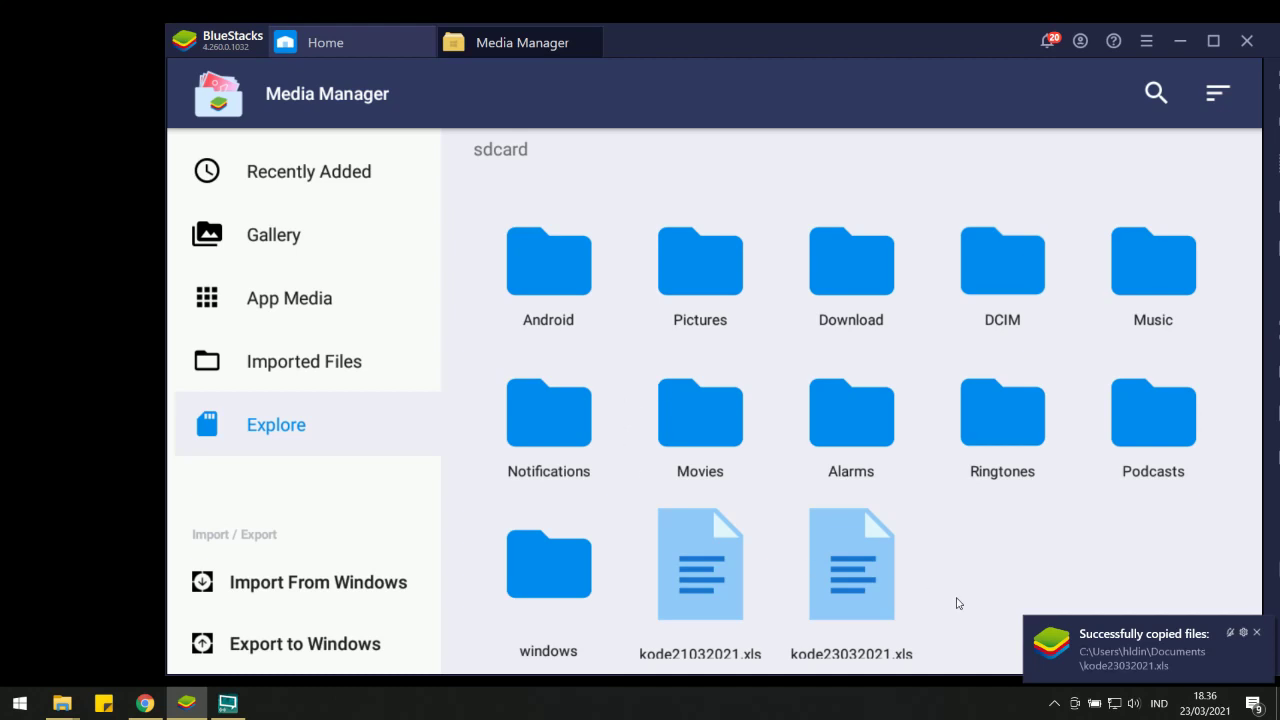
click(1115, 653)
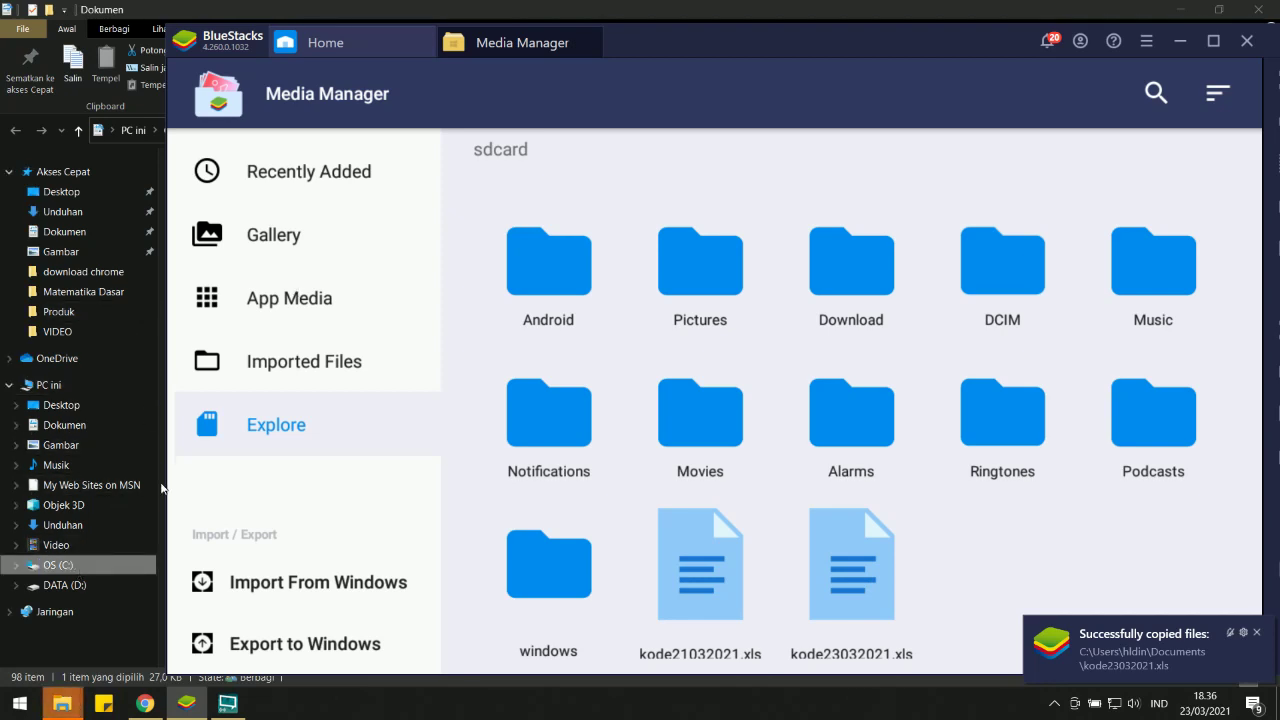
- Minimize BlueStacks and open kode23032021.xls in Excel
click(1180, 42)
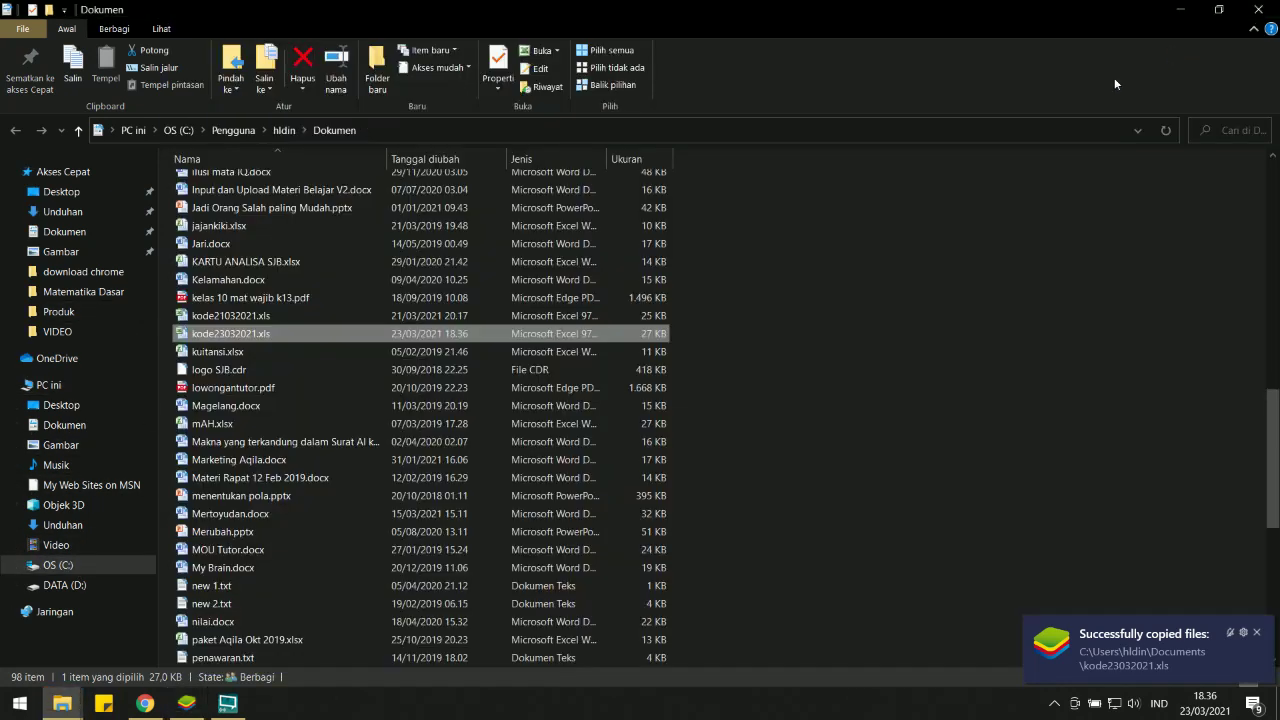
double_click(240, 337)
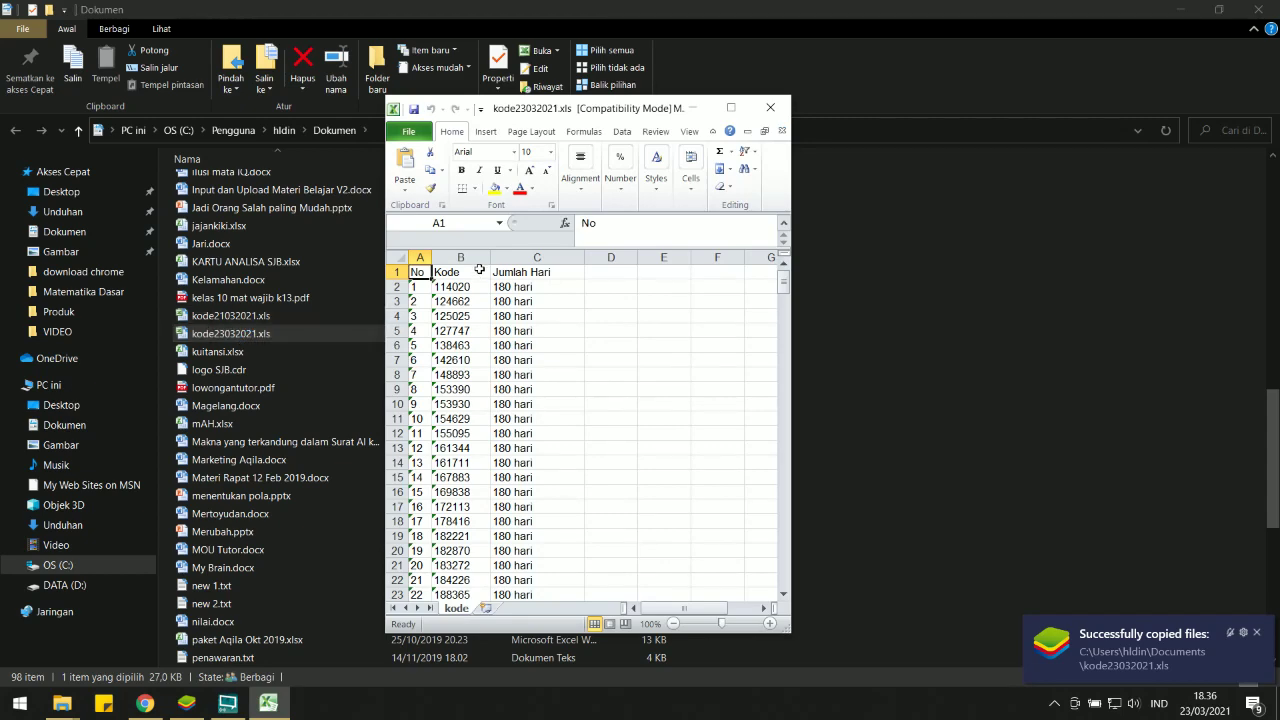
- Maximize the workbook and scroll down to check the last code row, 301
click(731, 107)
scroll(230, 350, down, 9)
scroll(230, 350, down, 10)
scroll(228, 350, down, 10)
scroll(226, 350, down, 9)
scroll(226, 350, down, 16)
scroll(226, 350, down, 16)
scroll(226, 350, down, 16)
scroll(226, 350, down, 17)
scroll(226, 350, up, 7)
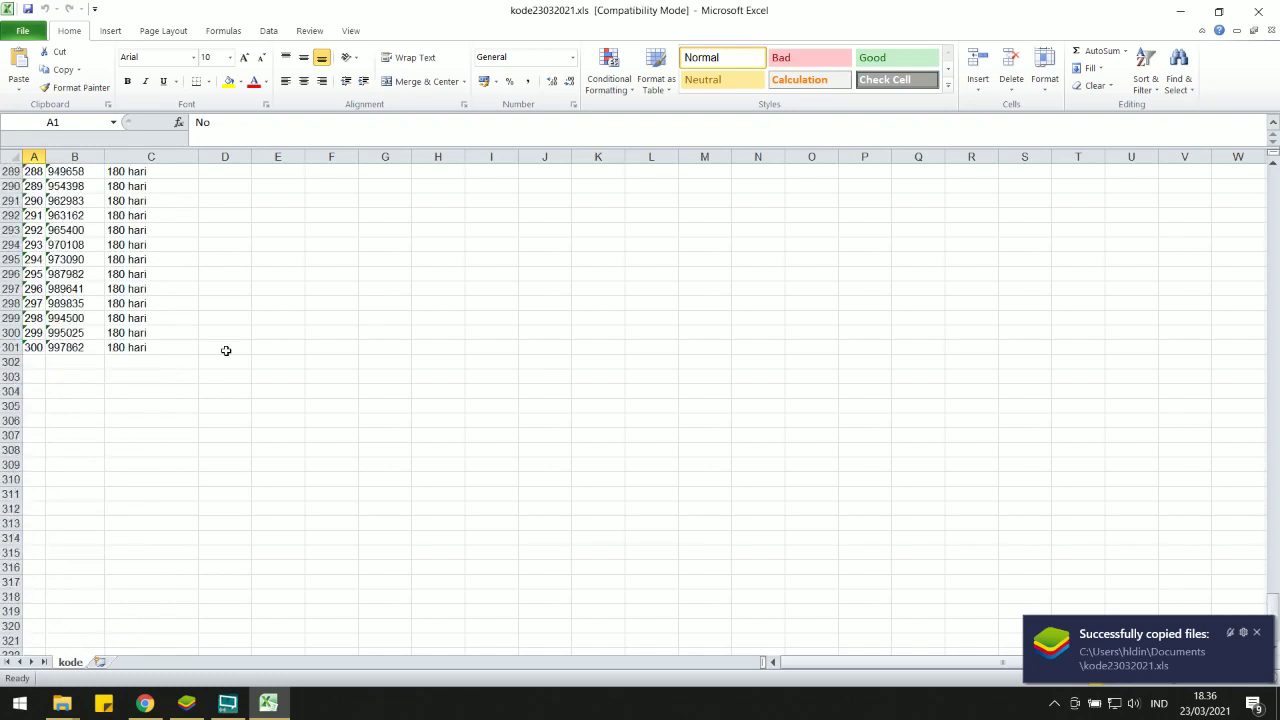
click(7, 349)
click(123, 378)
- Scroll back to the top of the sheet and select cells D8 and E7 beside the data
scroll(200, 420, up, 4)
scroll(200, 420, up, 16)
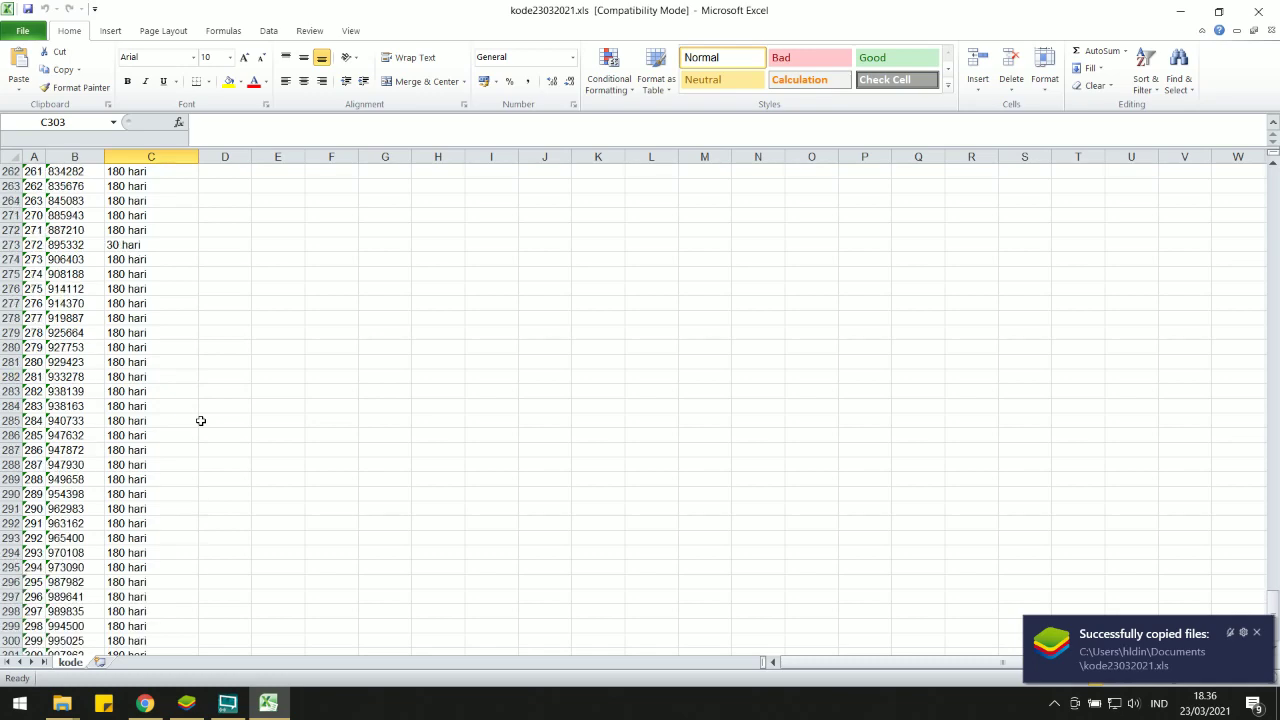
scroll(200, 420, up, 16)
scroll(200, 420, up, 16)
scroll(199, 418, up, 17)
scroll(199, 418, up, 15)
scroll(199, 418, up, 12)
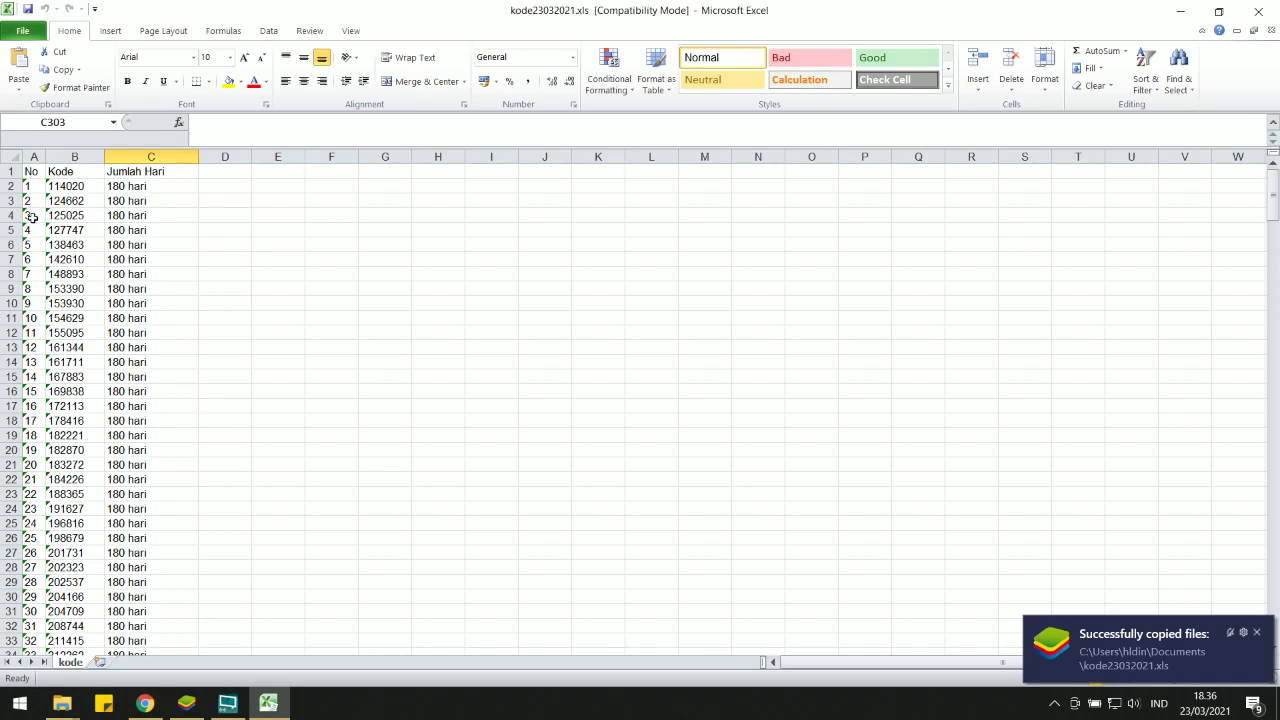
click(248, 278)
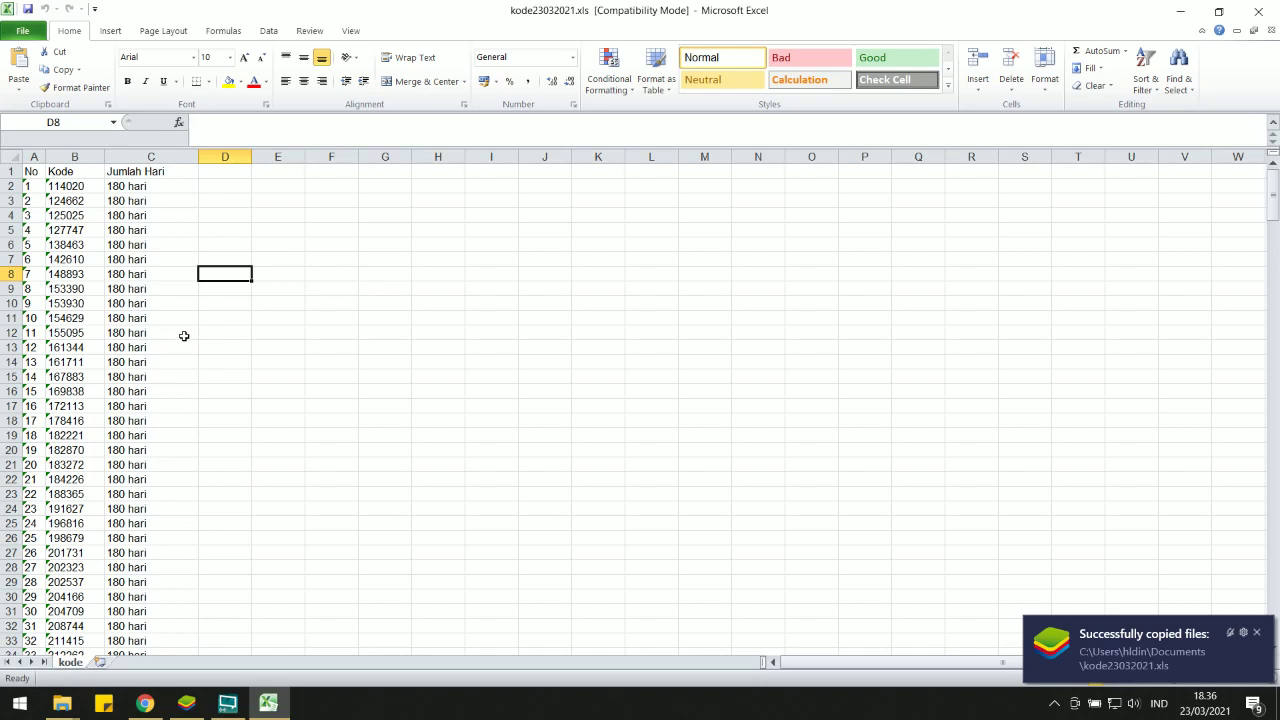
click(267, 259)
- Set the printer to Microsoft Print to PDF and return to the worksheet
key(ctrl+p)
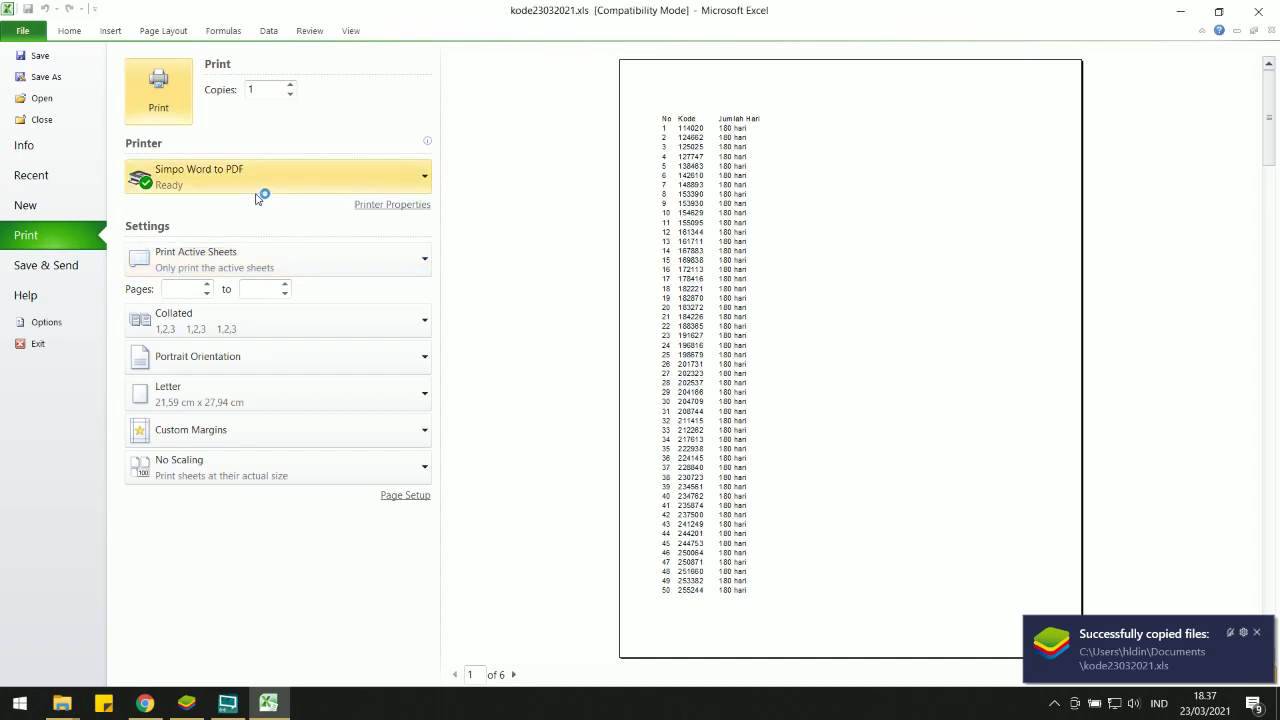
click(155, 176)
click(194, 285)
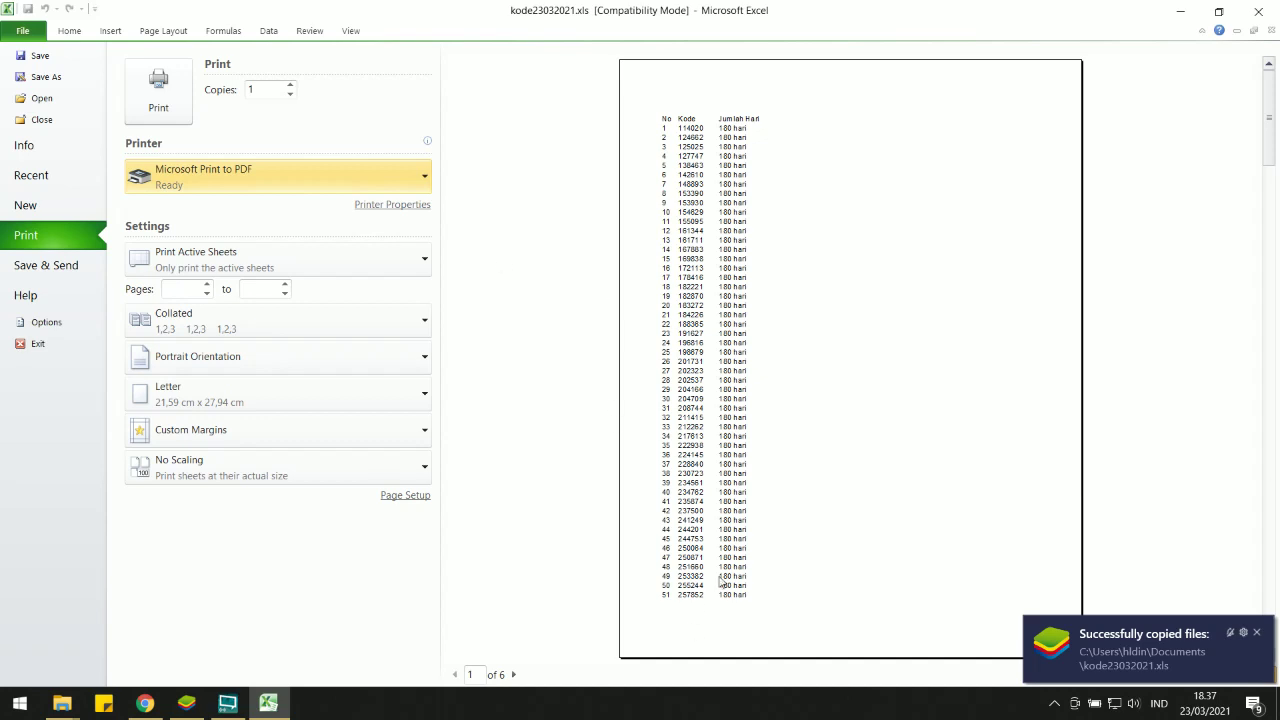
click(69, 31)
- Check the page breaks and select the header cells No, Kode, Jumlah Hari
scroll(316, 302, down, 5)
scroll(316, 302, down, 6)
scroll(281, 397, up, 6)
scroll(281, 397, up, 5)
drag(30, 172, 129, 166)
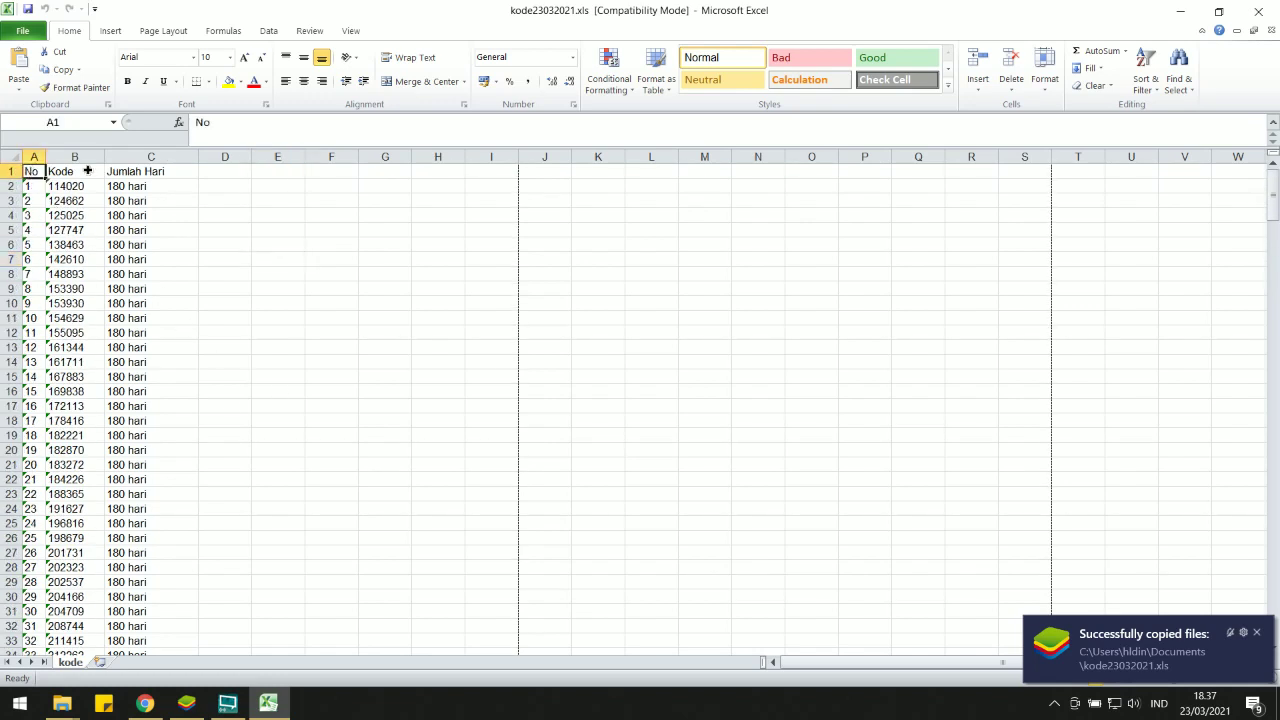
- Copy the headers to D1:F1 and adjust the widths of columns D and E
key(ctrl+c)
click(210, 172)
key(ctrl+v)
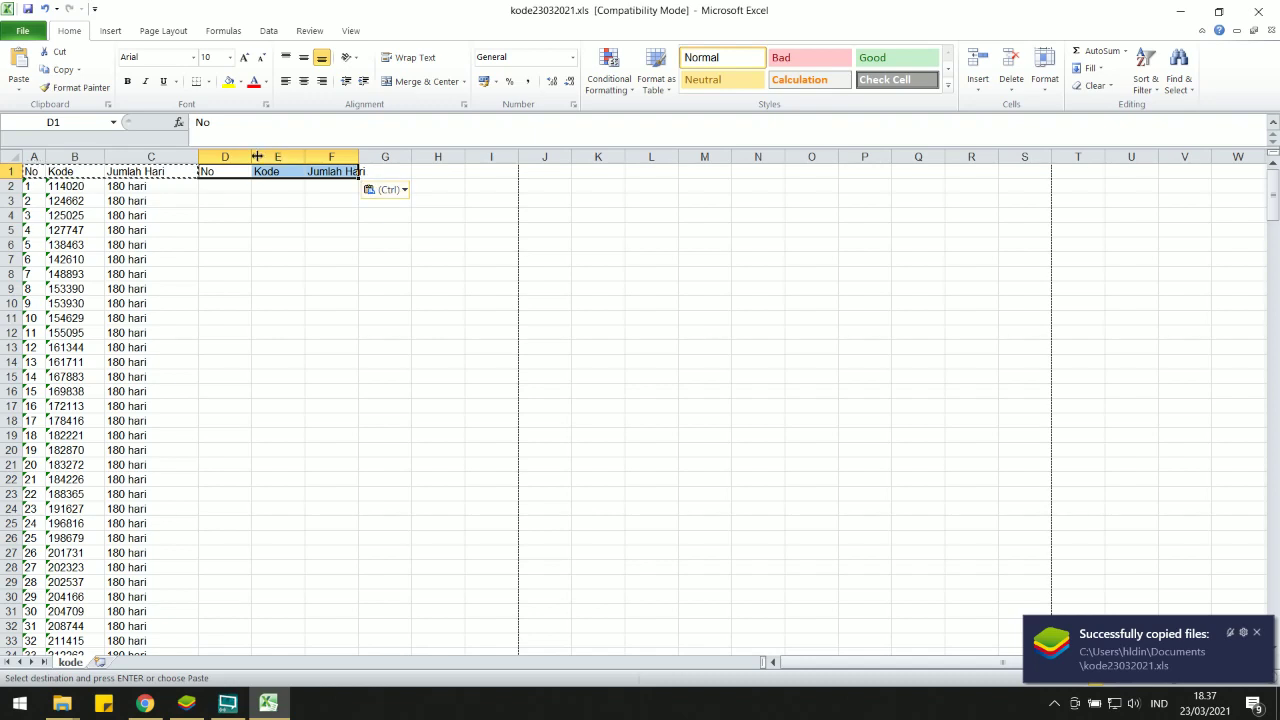
drag(251, 157, 224, 157)
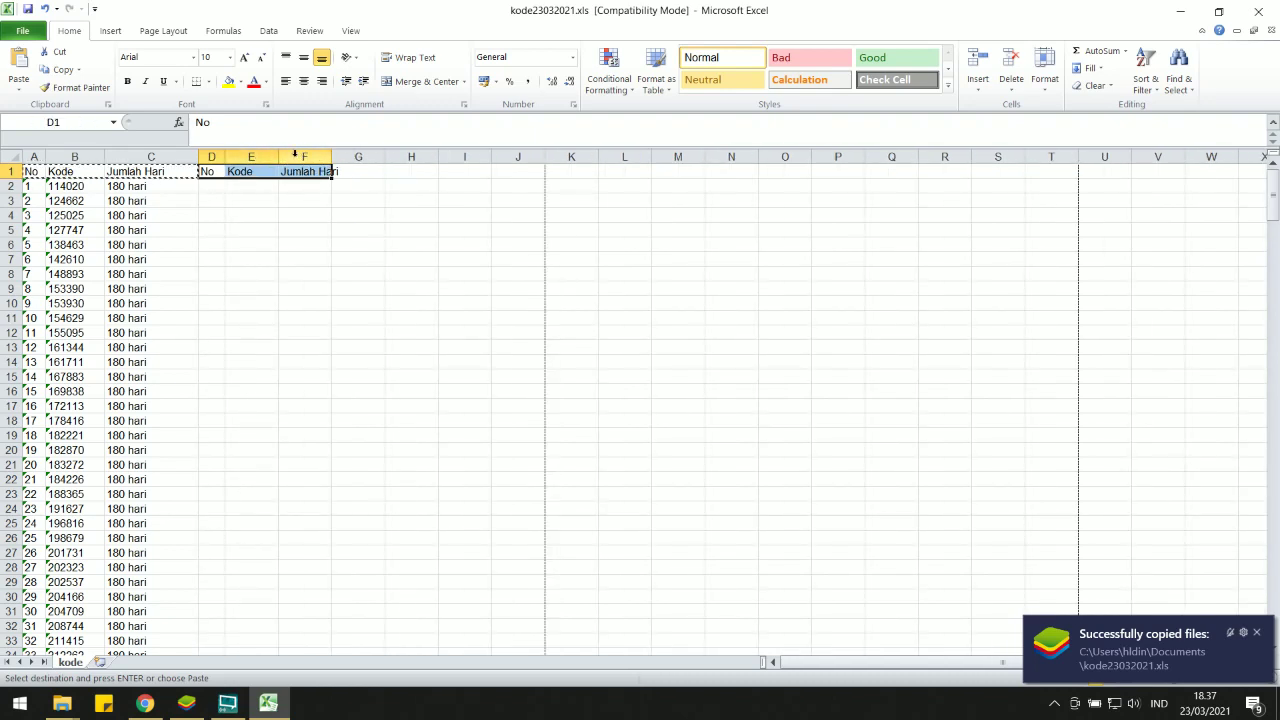
drag(279, 156, 351, 157)
click(372, 246)
- Move entries 101–300 (rows 102–301, columns A–C) to start at D2
scroll(180, 286, down, 5)
scroll(181, 286, up, 4)
scroll(181, 286, up, 1)
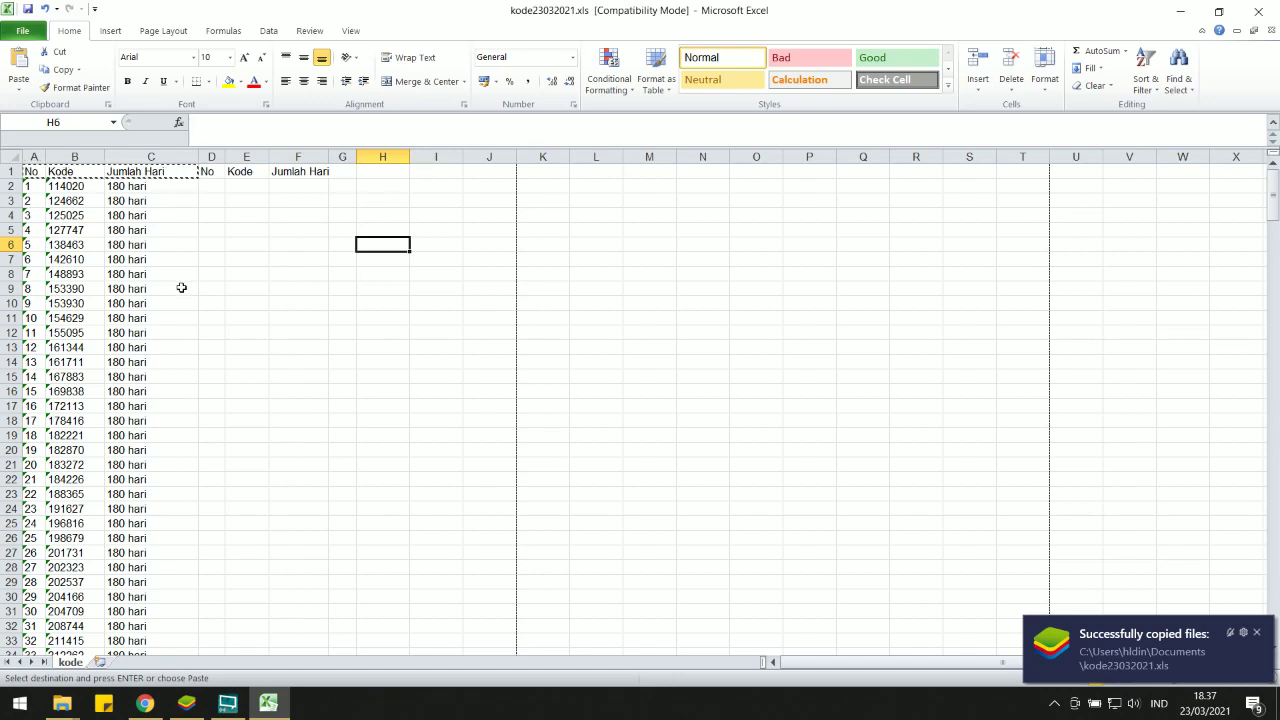
scroll(181, 289, down, 4)
scroll(181, 289, down, 3)
scroll(181, 289, down, 2)
scroll(181, 289, down, 2)
scroll(181, 289, up, 9)
scroll(181, 289, up, 2)
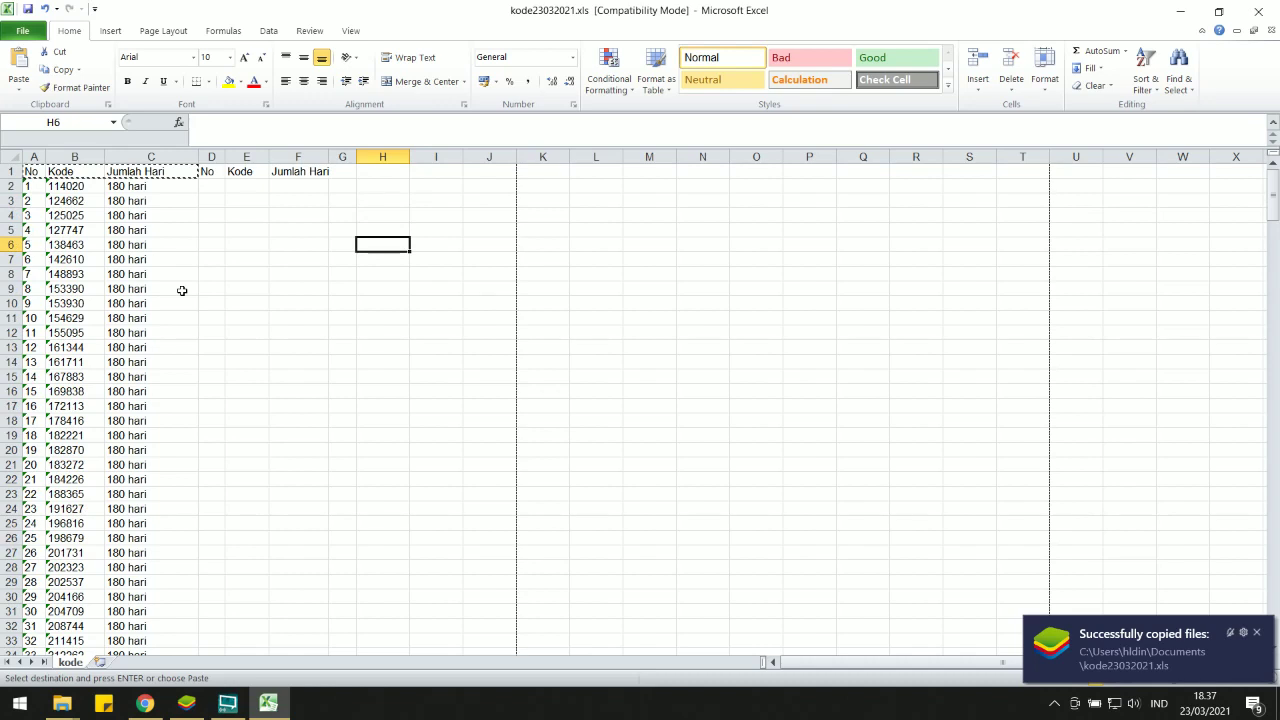
scroll(182, 290, down, 2)
scroll(182, 290, down, 10)
scroll(182, 290, down, 4)
scroll(182, 290, down, 4)
scroll(182, 290, down, 4)
scroll(182, 290, down, 3)
mouse_move(32, 461)
mouse_down()
mouse_move(103, 679)
mouse_move(100, 713)
mouse_up()
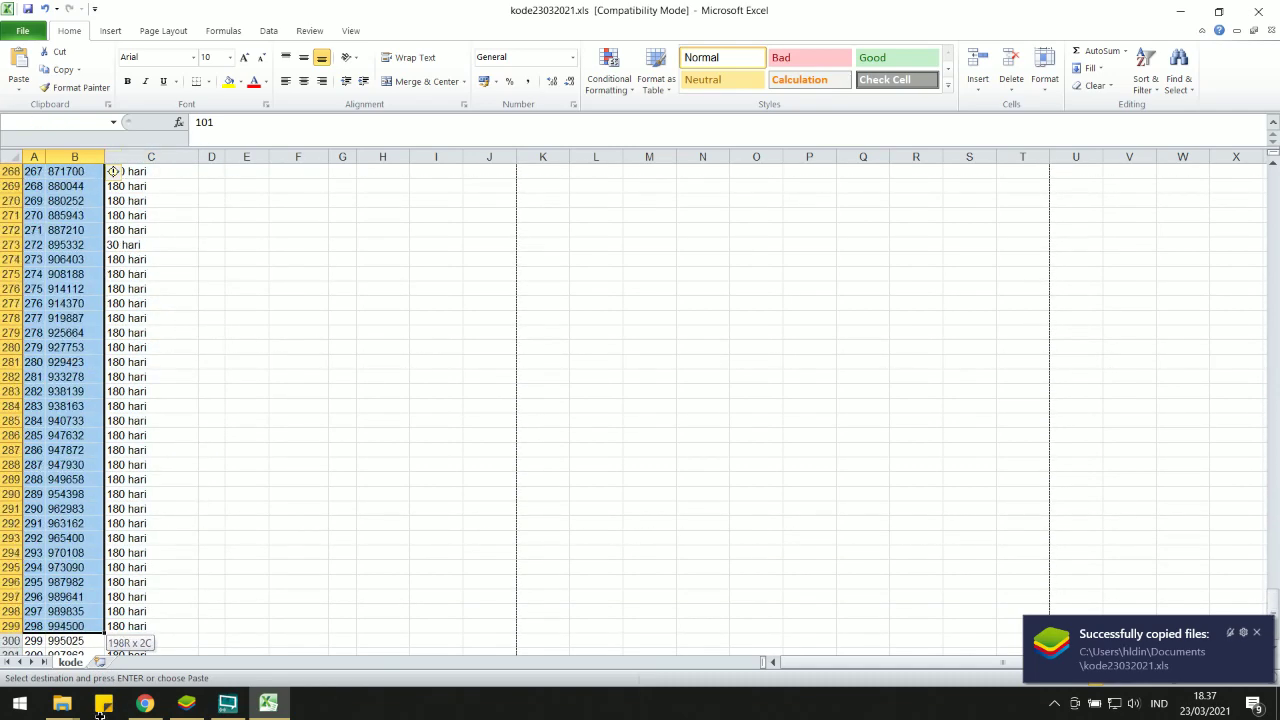
mouse_move(100, 713)
mouse_down()
mouse_move(113, 453)
mouse_move(113, 465)
mouse_up()
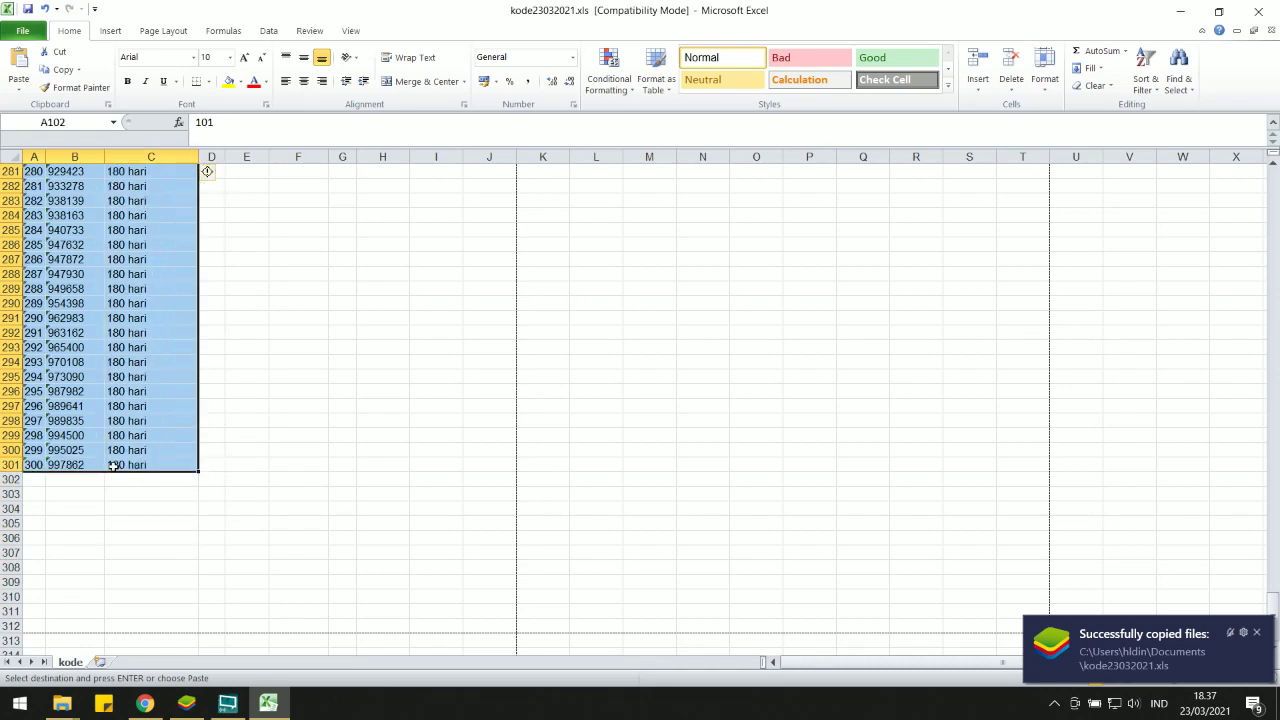
scroll(207, 403, up, 20)
scroll(213, 410, up, 10)
scroll(213, 410, up, 12)
scroll(213, 410, up, 6)
click(196, 187)
key(Return)
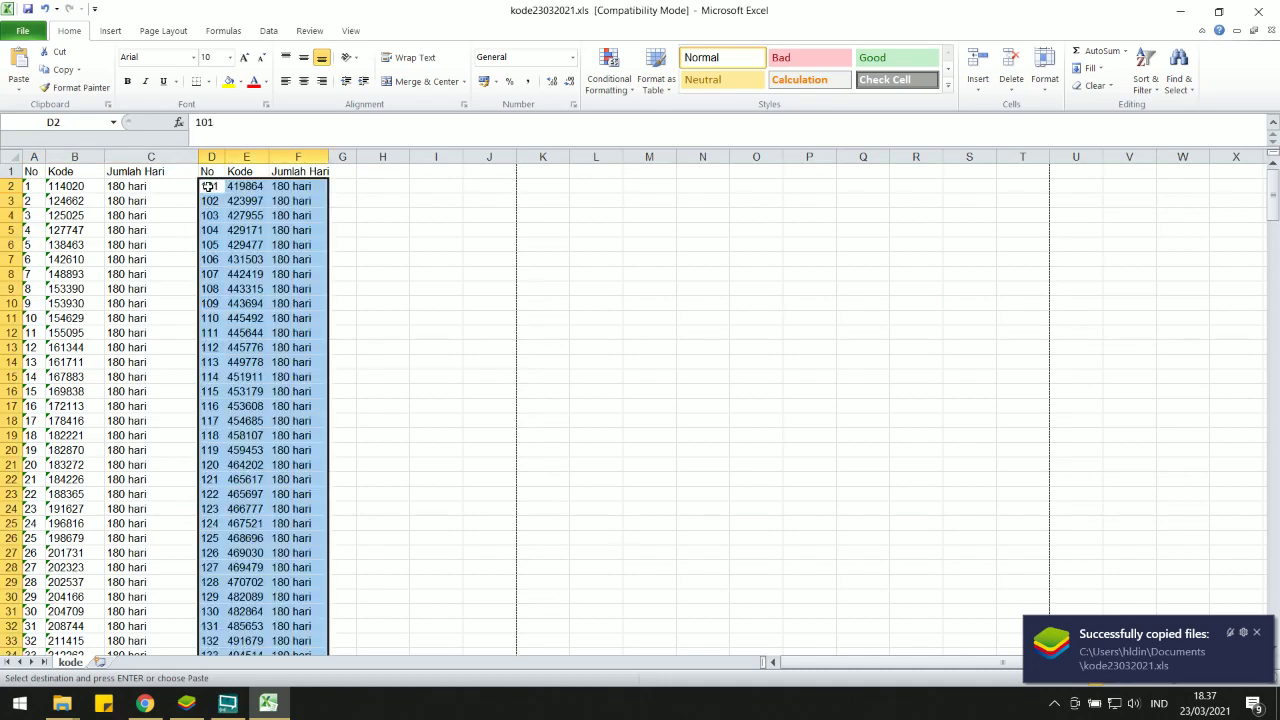
- Move entries 201–300 from columns D–F into H2:J101 as the third block
scroll(265, 318, down, 8)
scroll(265, 318, down, 9)
scroll(265, 318, down, 12)
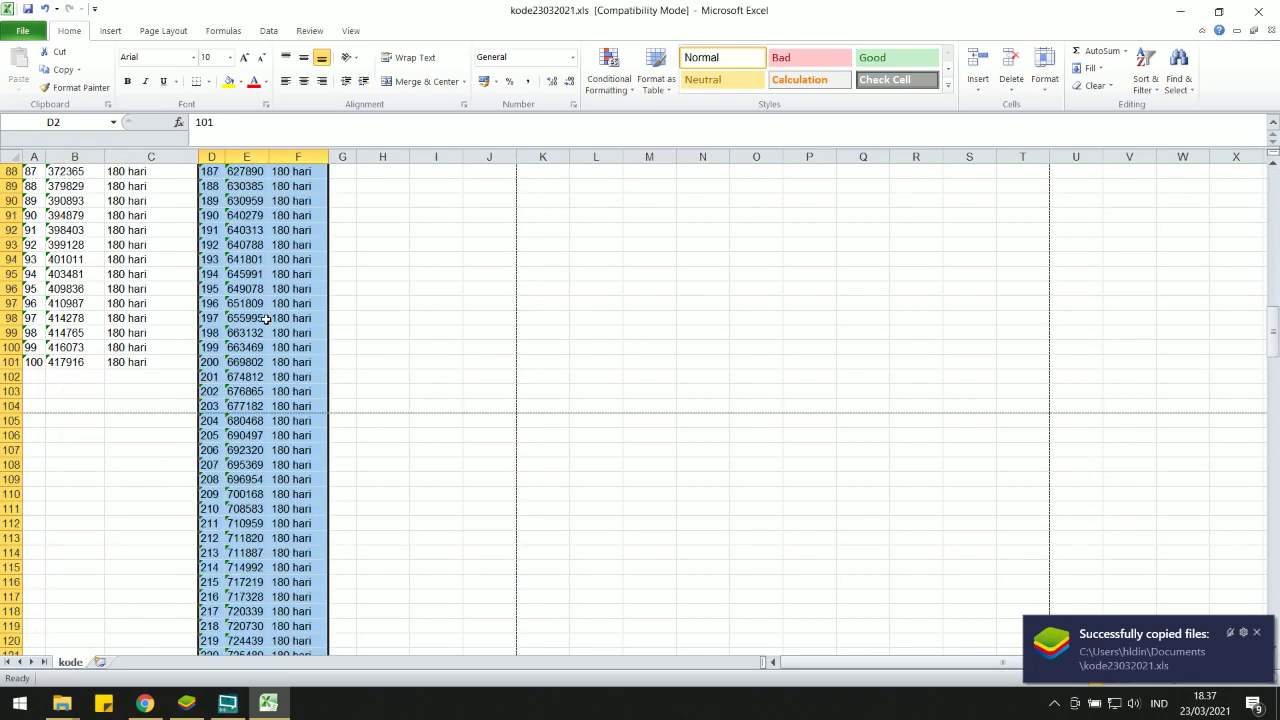
drag(205, 378, 285, 694)
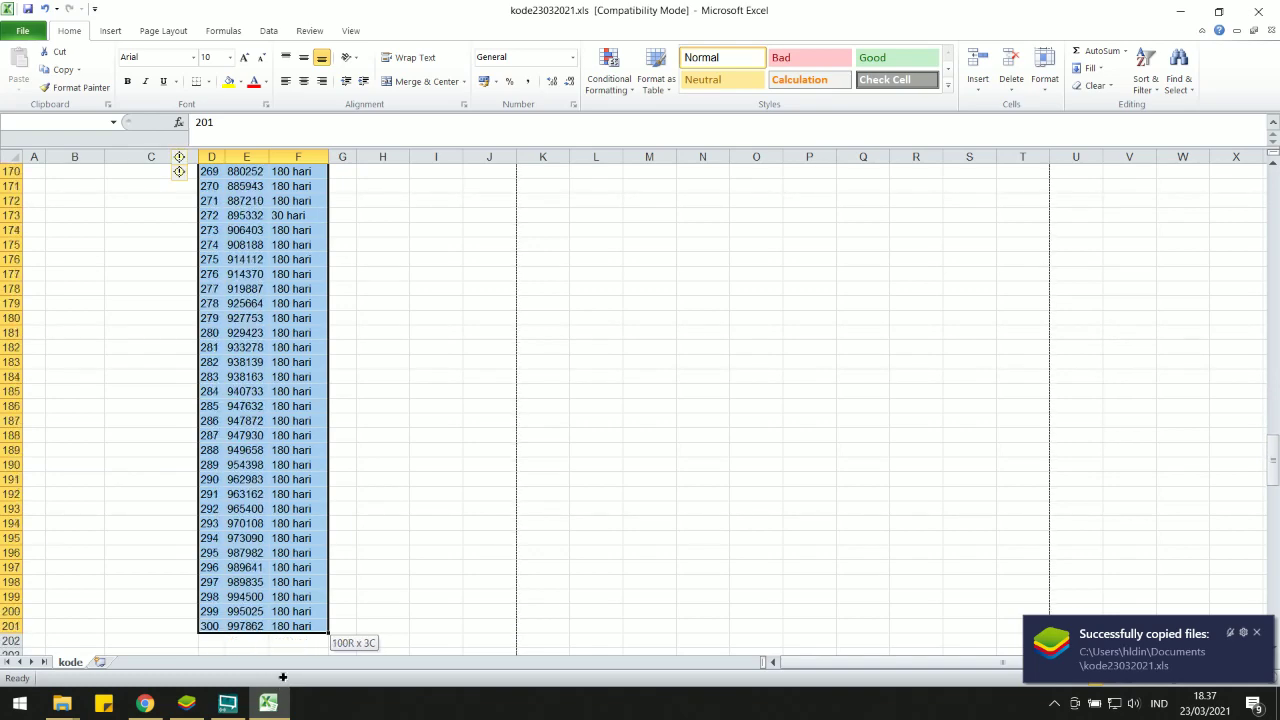
drag(285, 694, 287, 636)
key(ctrl+c)
scroll(374, 500, up, 20)
scroll(374, 500, up, 10)
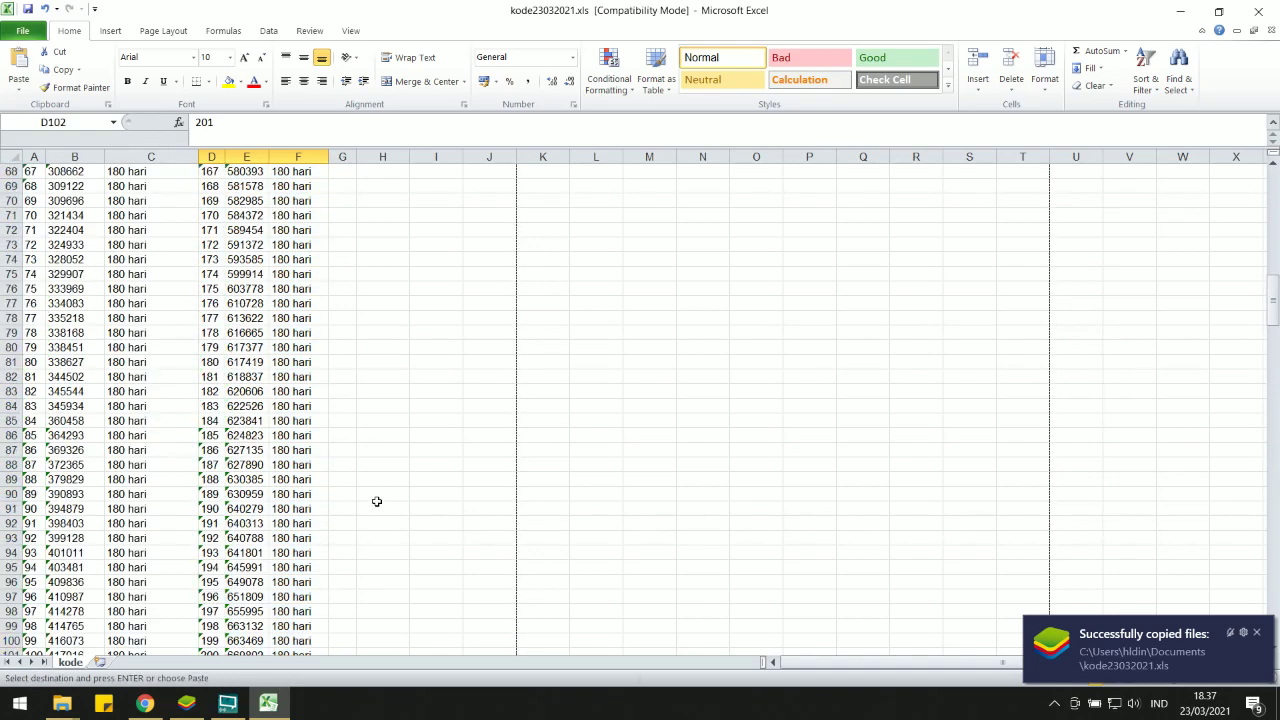
scroll(376, 501, up, 13)
click(372, 186)
key(Return)
- Copy the headers into H1:J1 and resize columns H and E so codes fit
drag(215, 172, 287, 168)
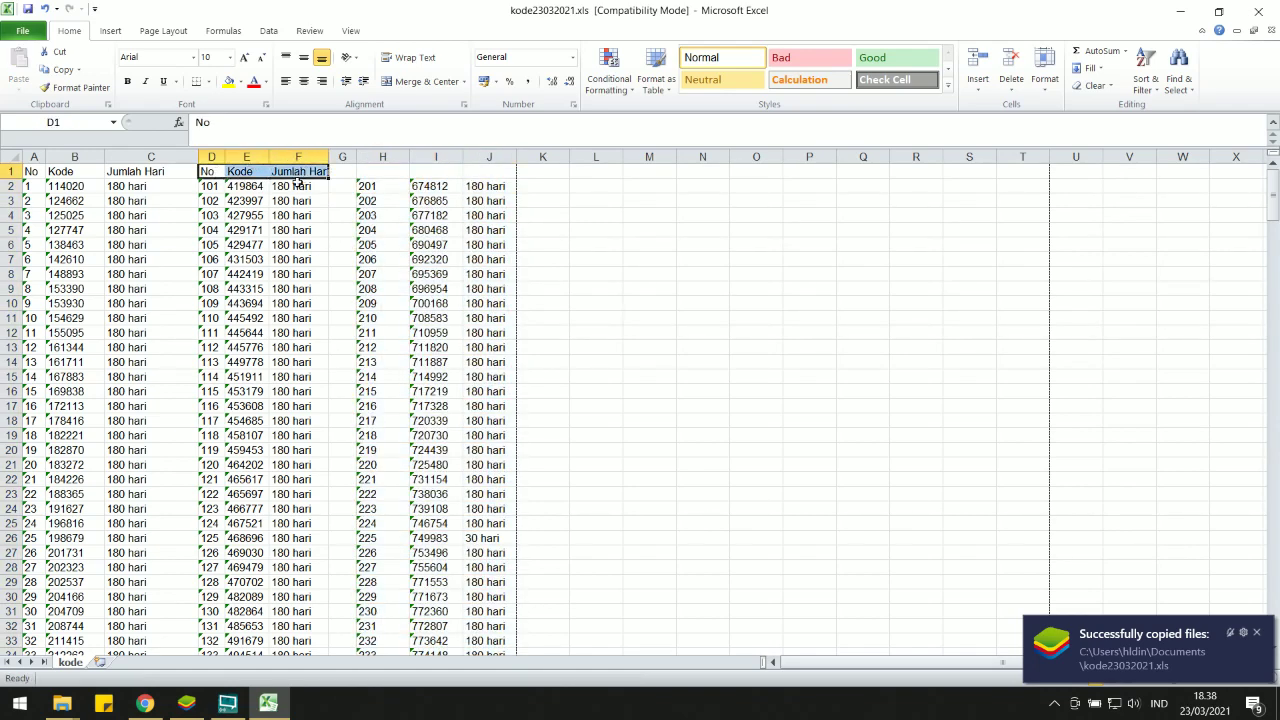
key(ctrl+c)
click(366, 172)
key(ctrl+v)
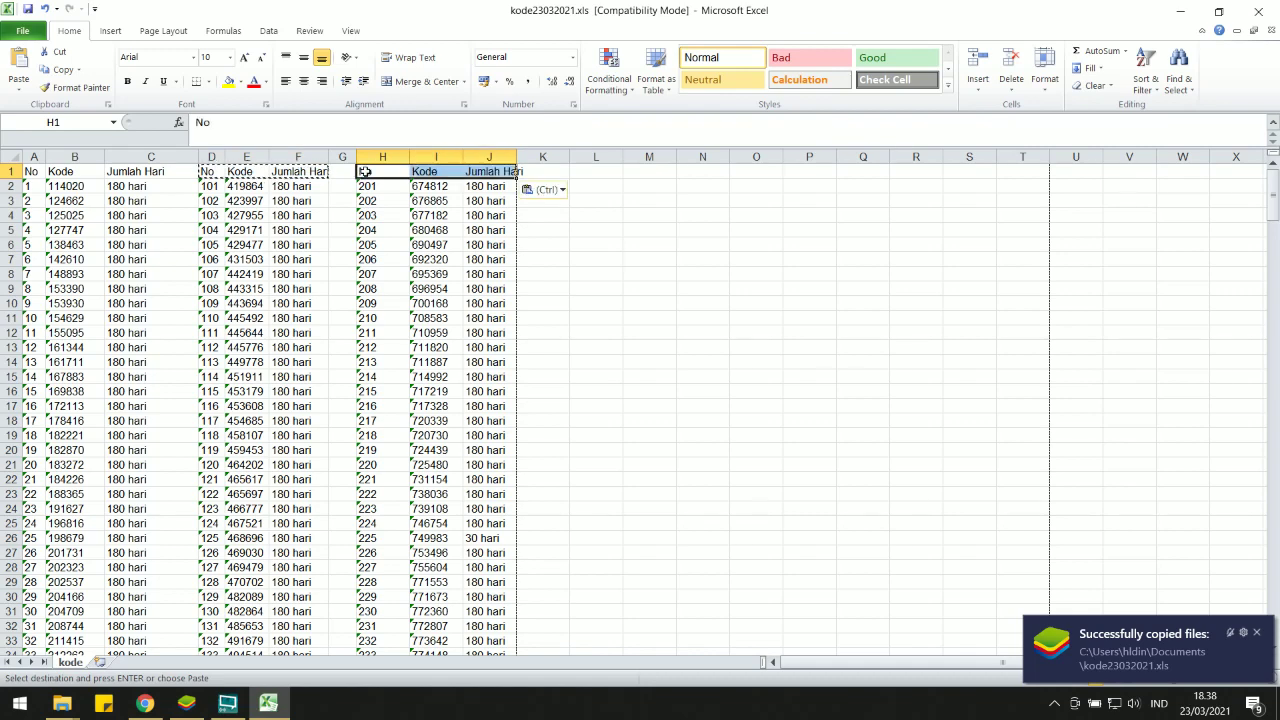
click(382, 199)
mouse_move(409, 157)
mouse_down()
mouse_move(386, 157)
mouse_move(510, 160)
mouse_up()
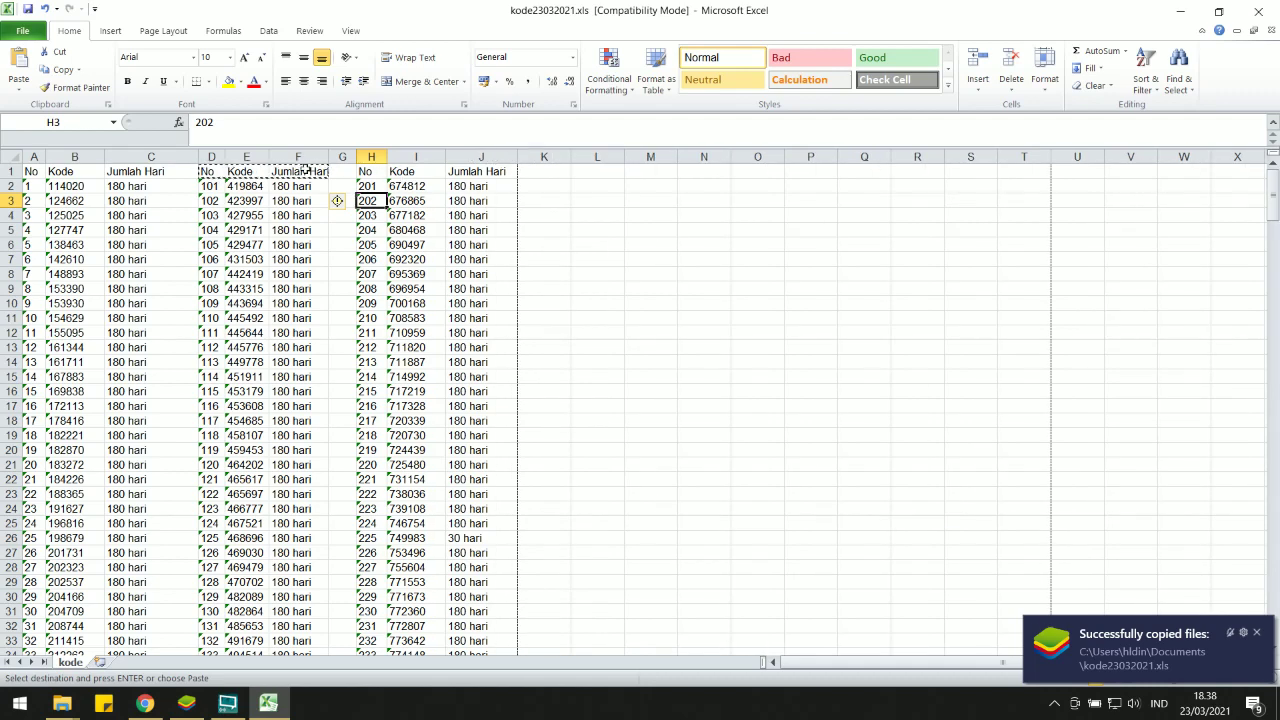
drag(268, 157, 279, 157)
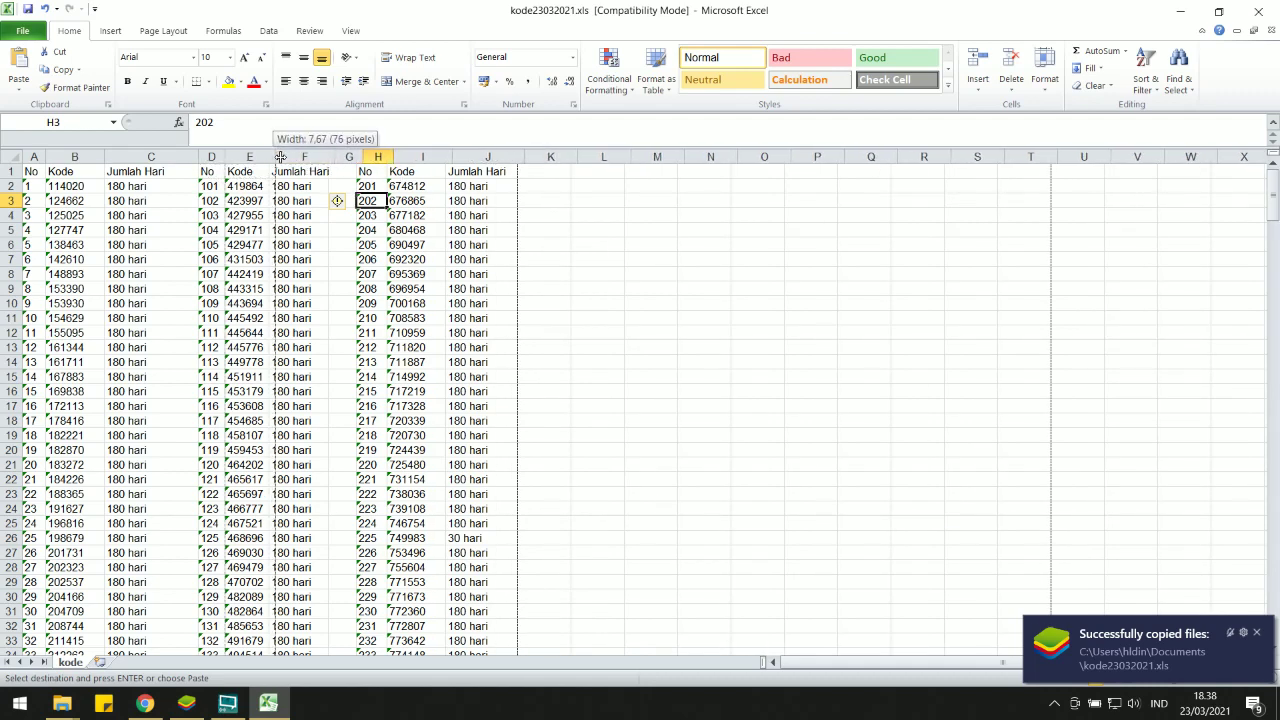
click(177, 206)
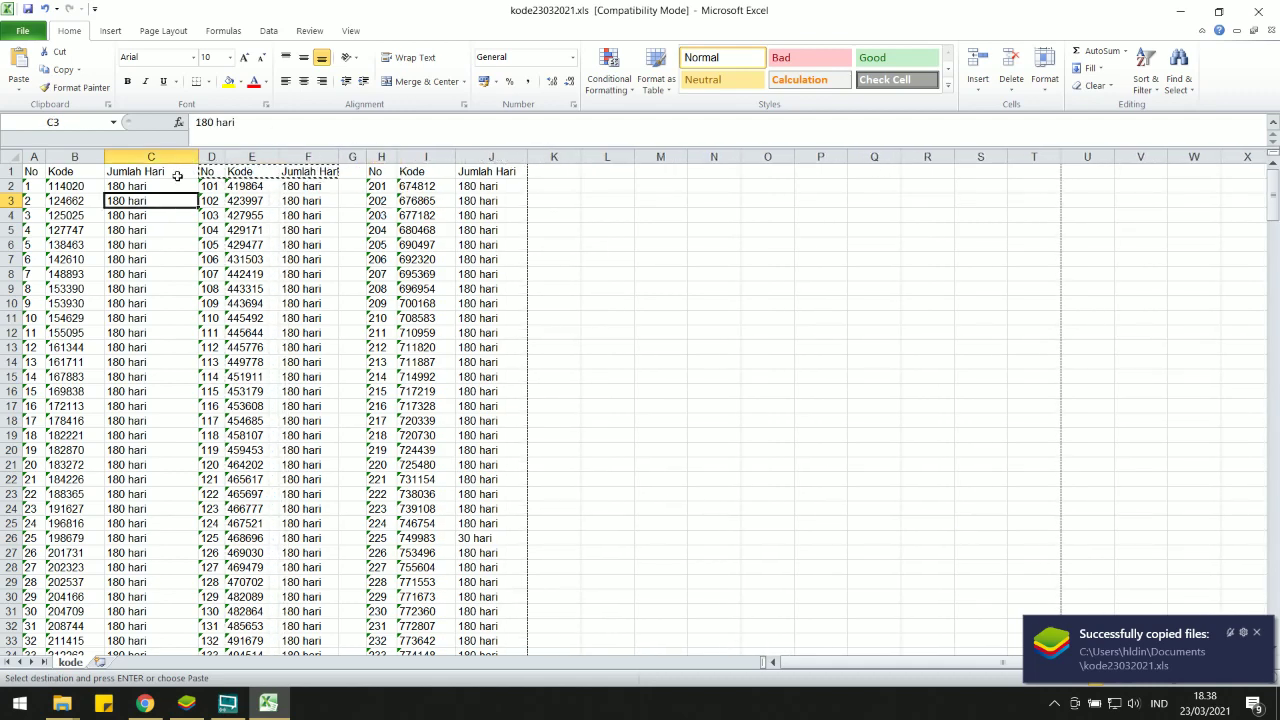
click(207, 152)
- Insert a thin empty column D before the second block and narrow column C
right_click(207, 152)
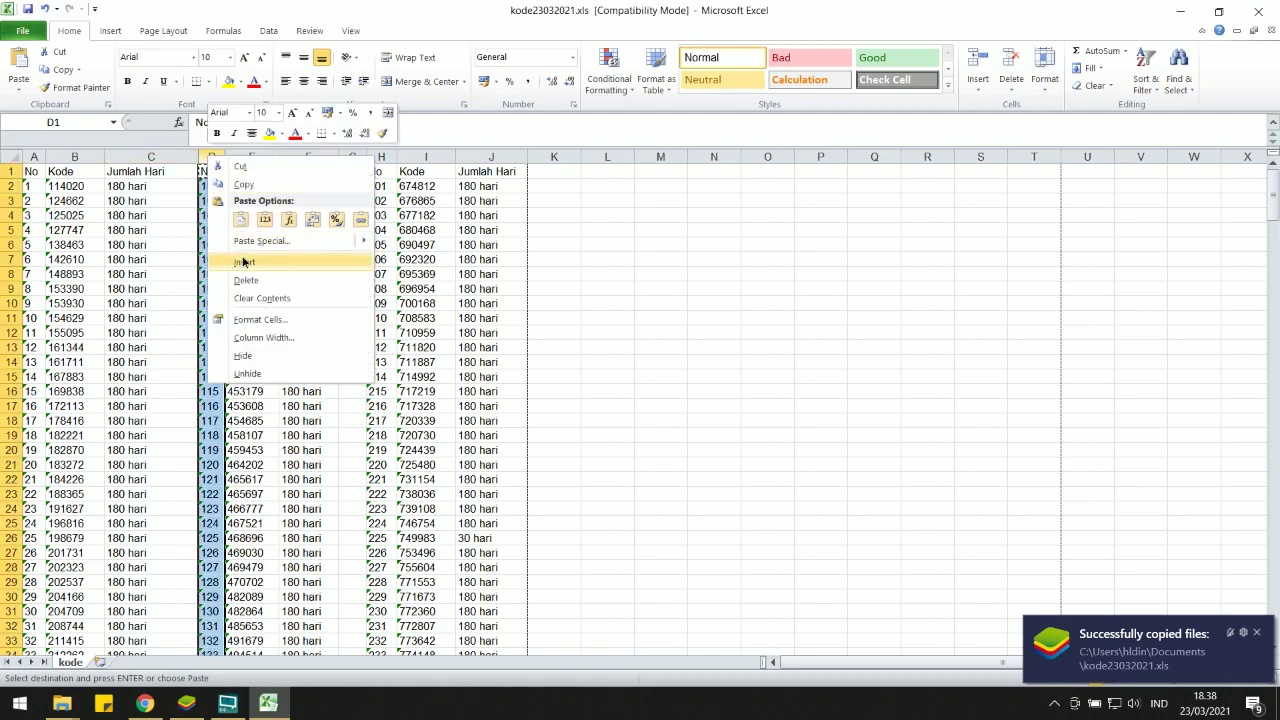
click(238, 257)
click(219, 215)
drag(291, 157, 177, 152)
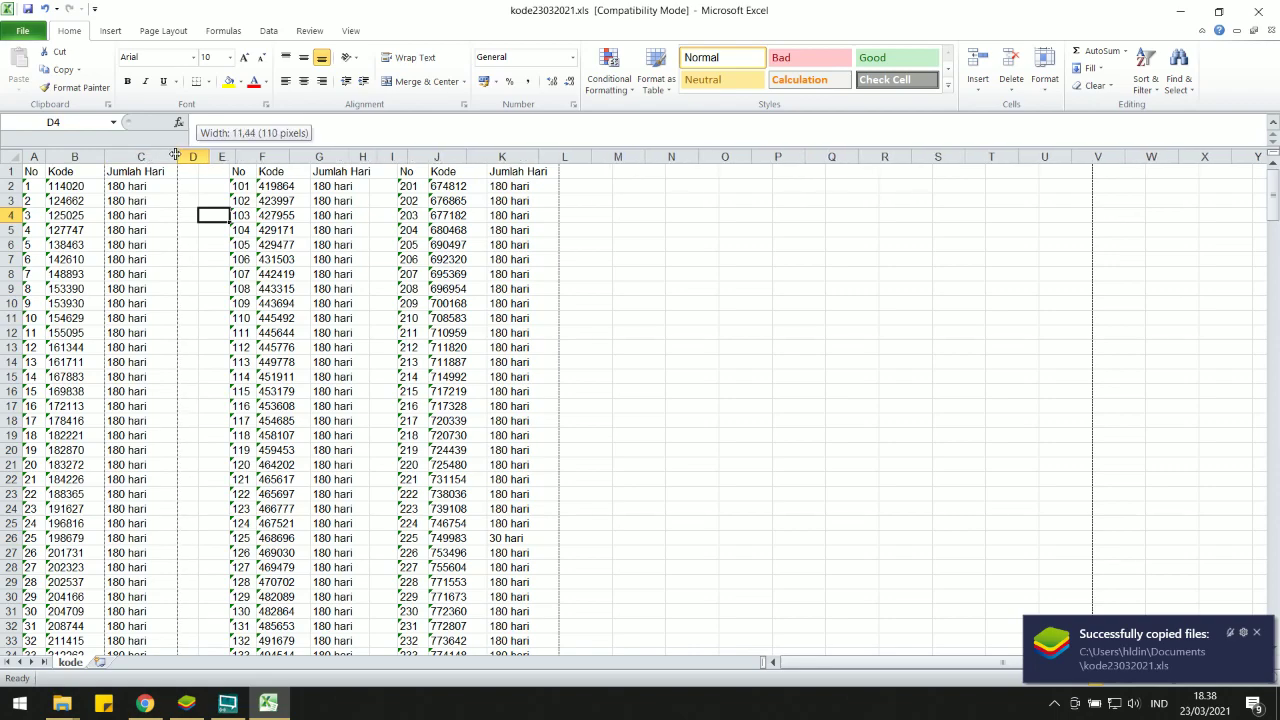
click(170, 245)
- Scroll to verify all entries, then select the first block starting at A1
scroll(170, 245, down, 7)
scroll(170, 245, down, 8)
scroll(170, 245, down, 6)
scroll(171, 247, down, 4)
scroll(171, 247, up, 9)
scroll(171, 247, up, 12)
scroll(173, 256, up, 4)
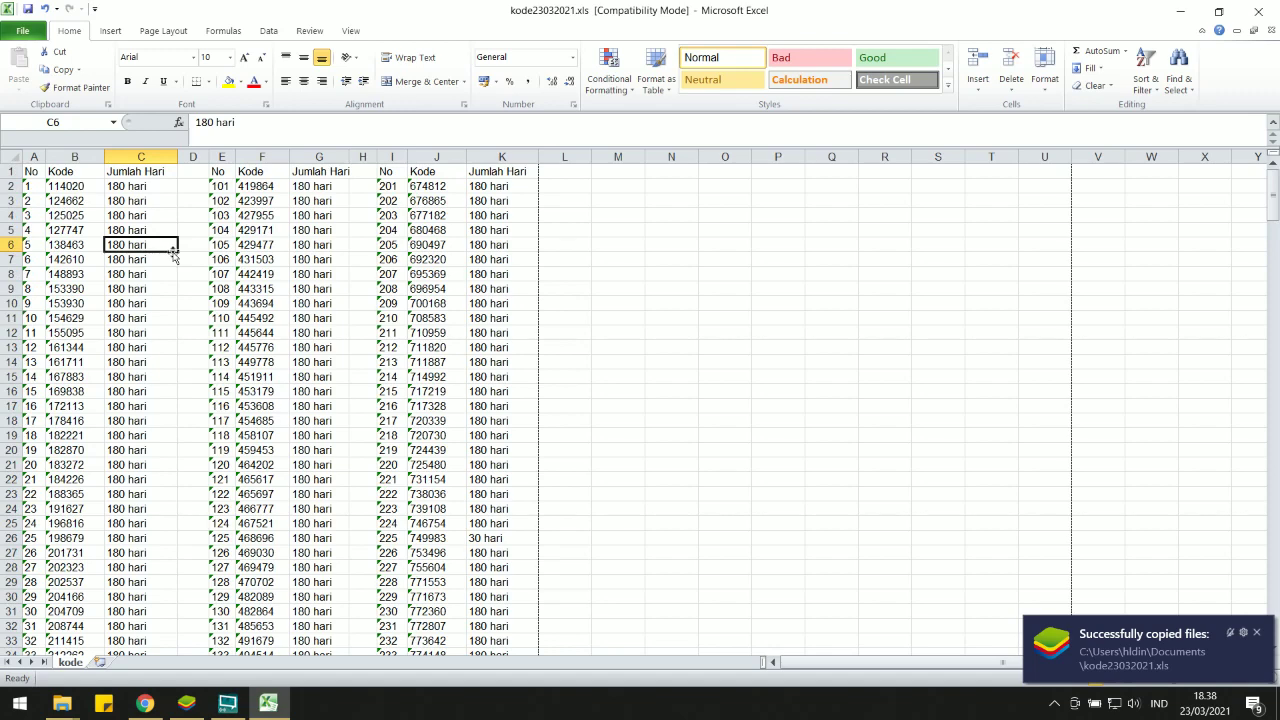
mouse_move(32, 172)
mouse_down()
mouse_move(186, 163)
mouse_move(161, 714)
mouse_up()
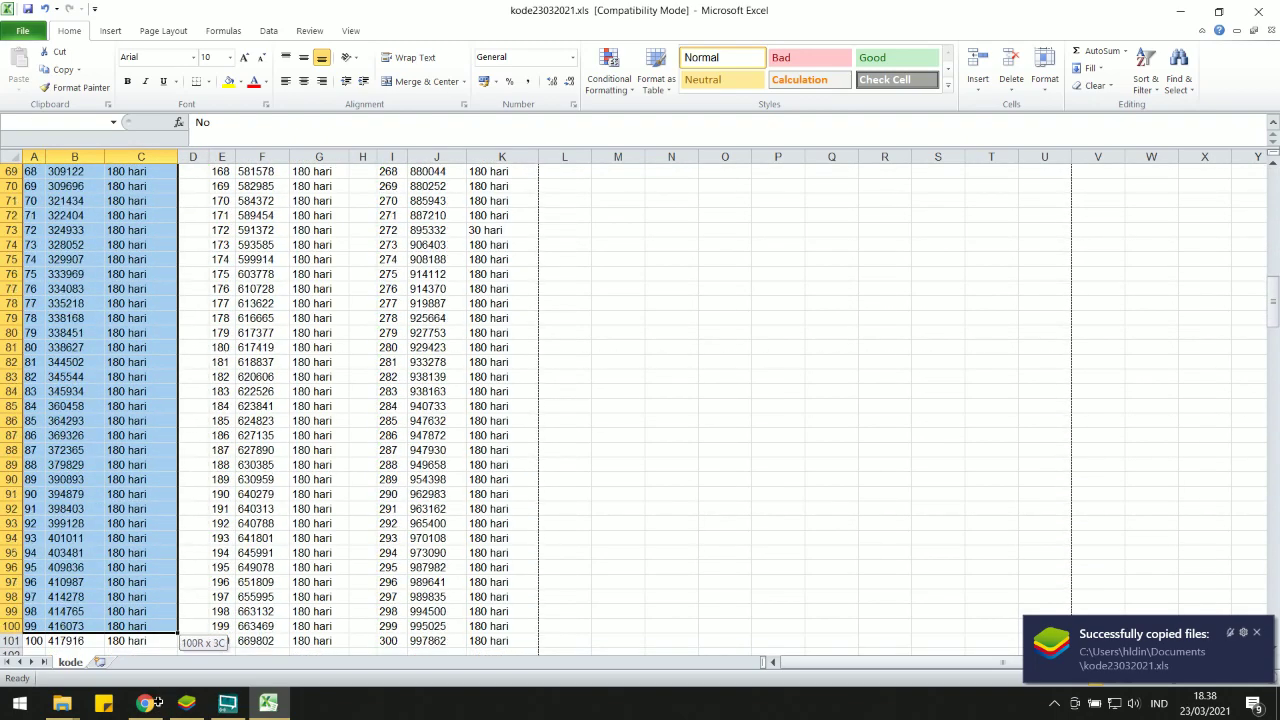
- Apply All Borders to the first code block through row 101
drag(161, 714, 157, 553)
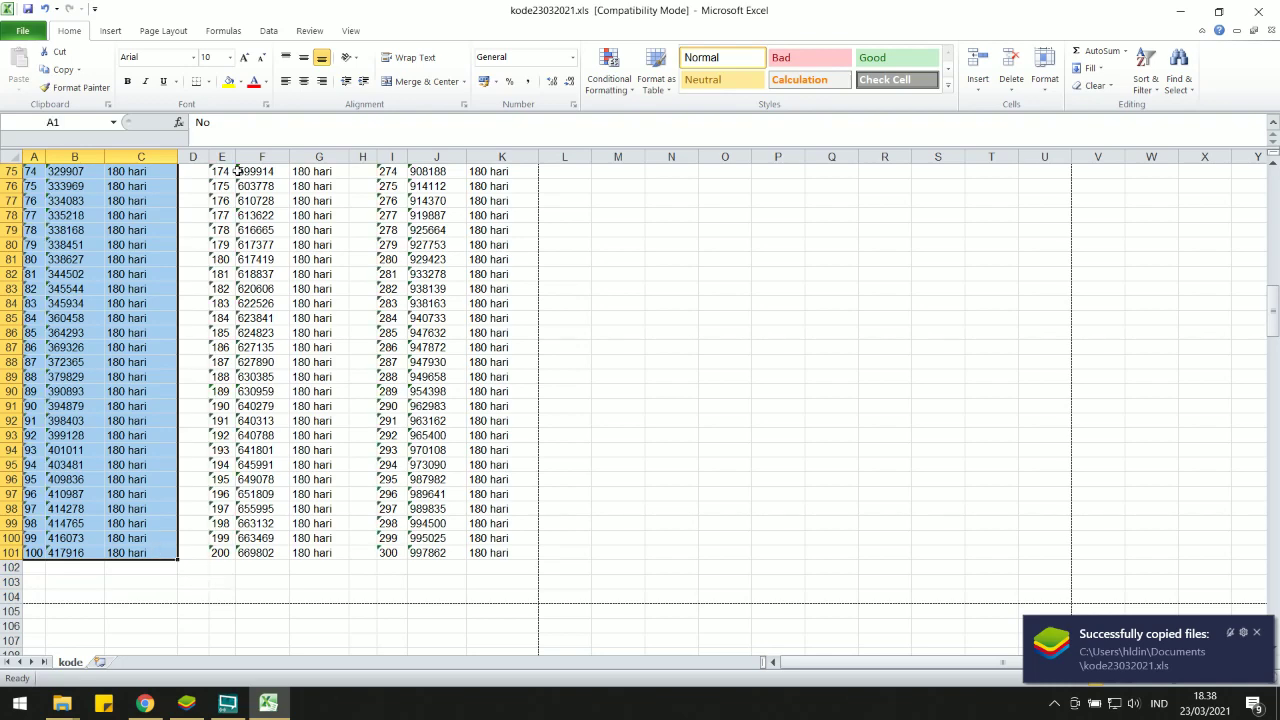
click(207, 81)
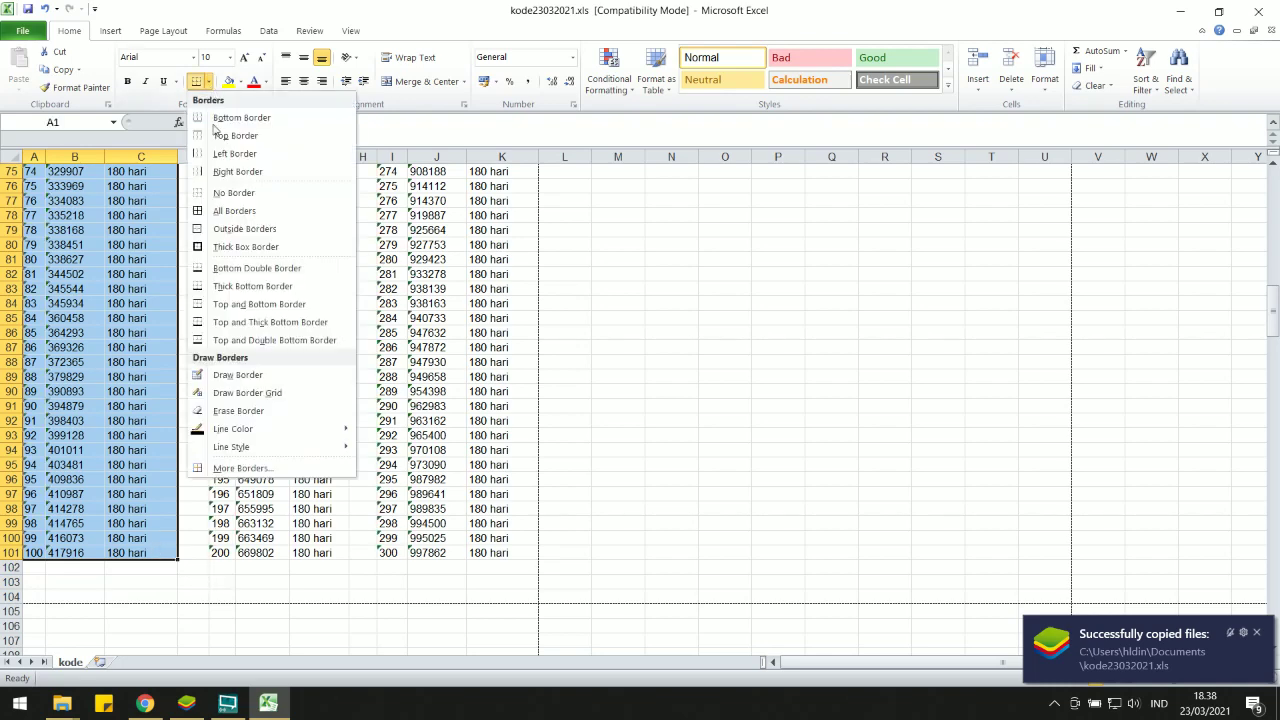
click(209, 210)
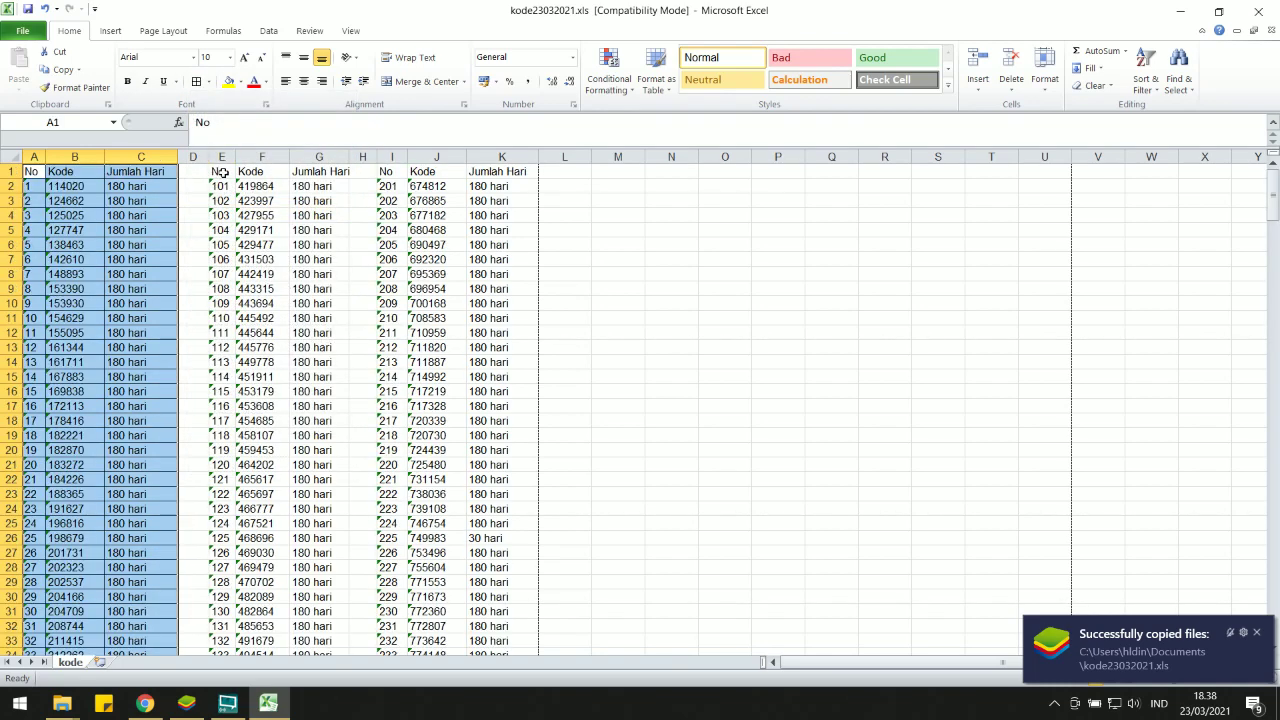
- Select the remaining blocks through row 101 and give the third block, I1:K101, All Borders
drag(222, 172, 311, 713)
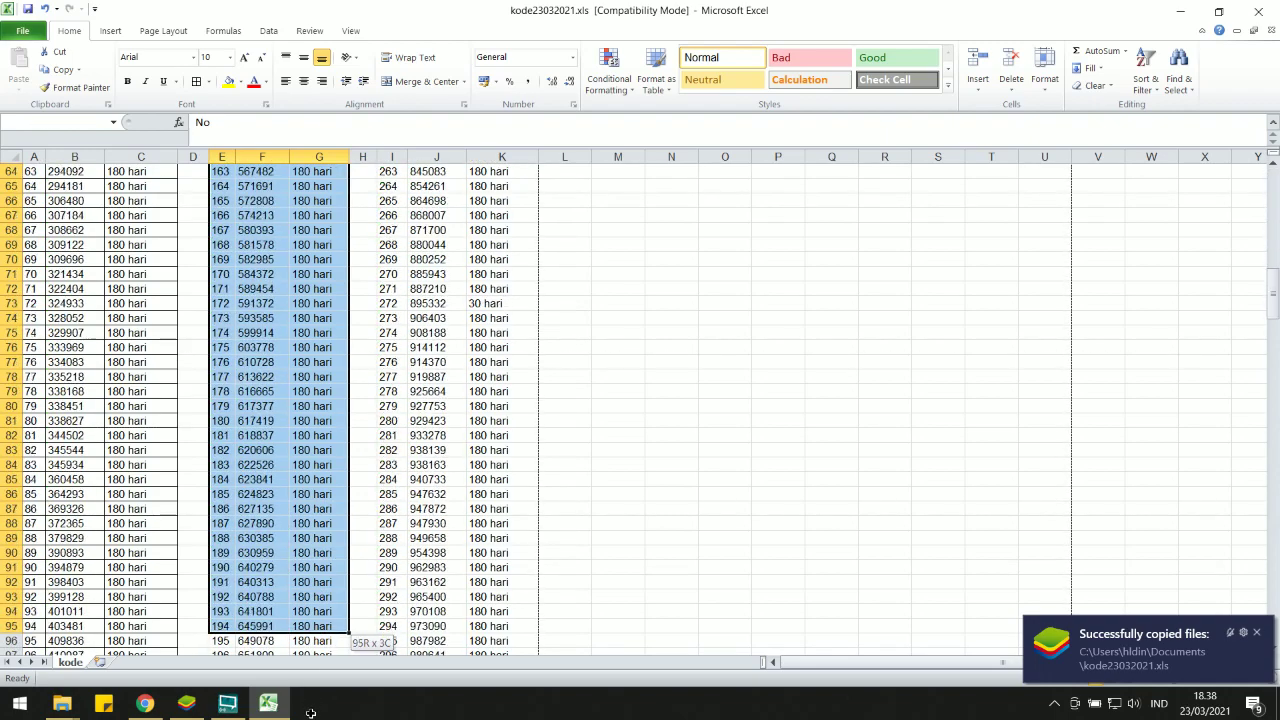
drag(311, 713, 311, 630)
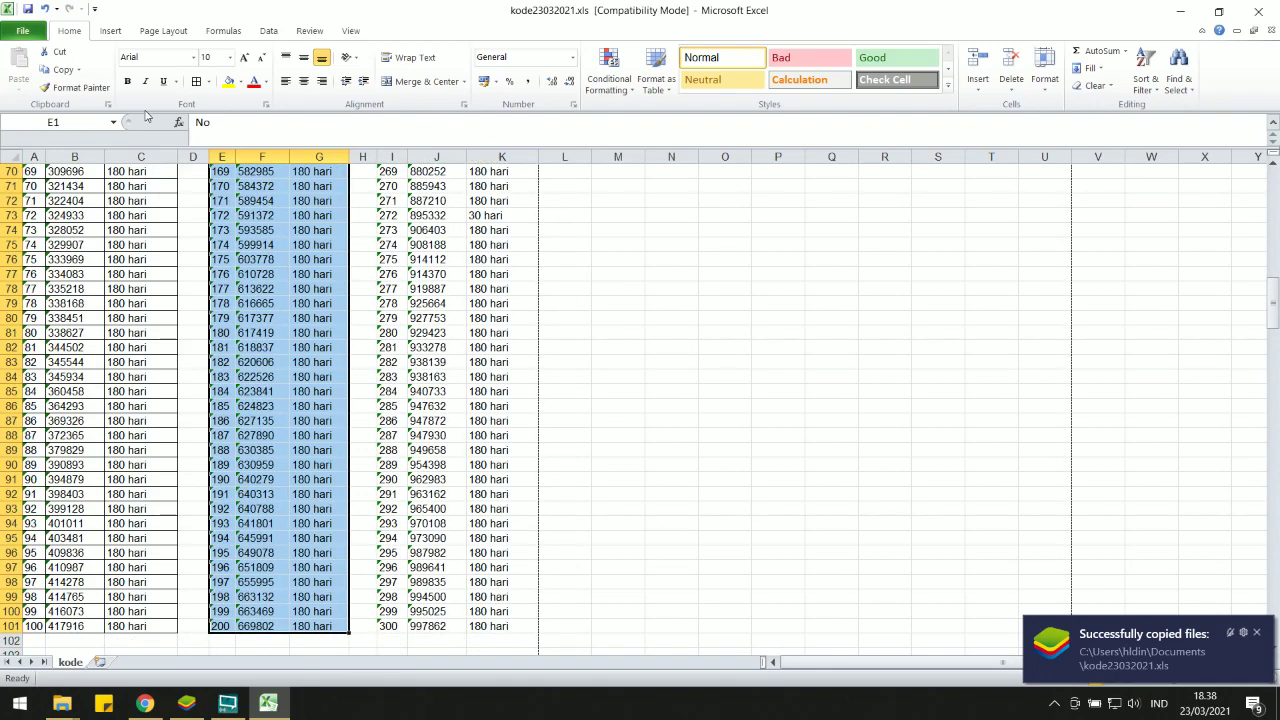
scroll(264, 194, up, 20)
drag(385, 172, 475, 717)
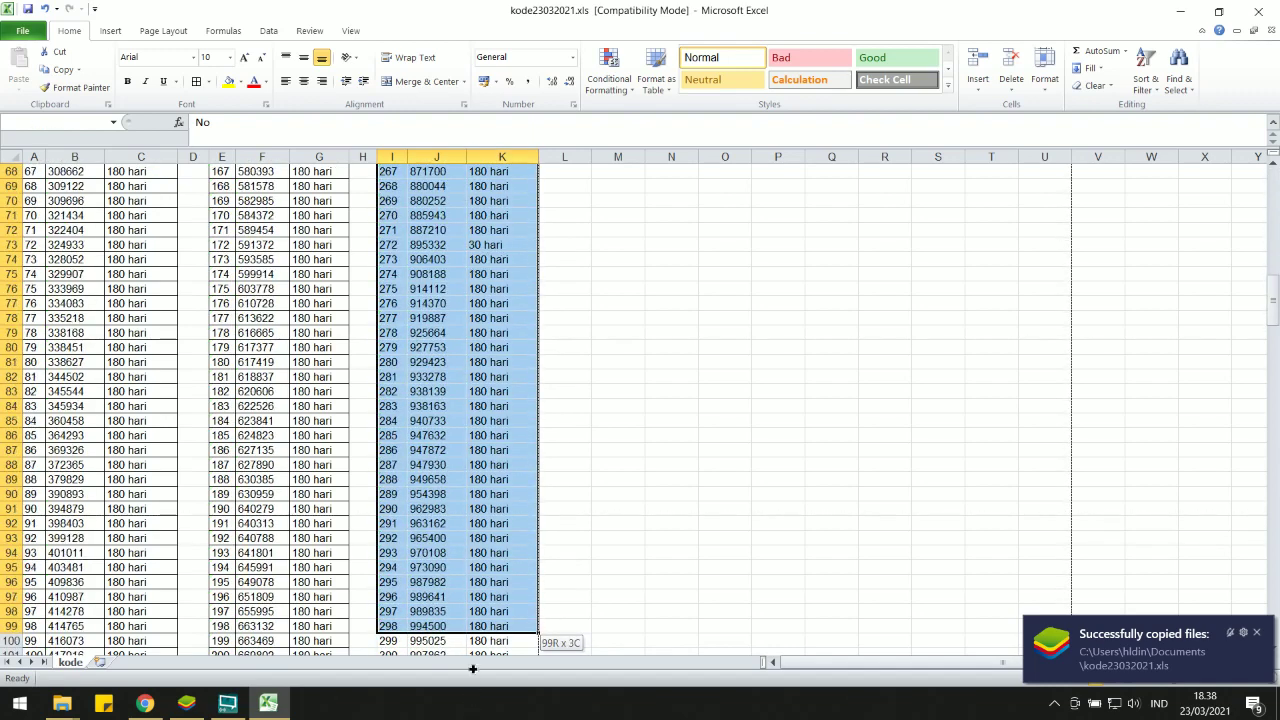
drag(475, 717, 475, 626)
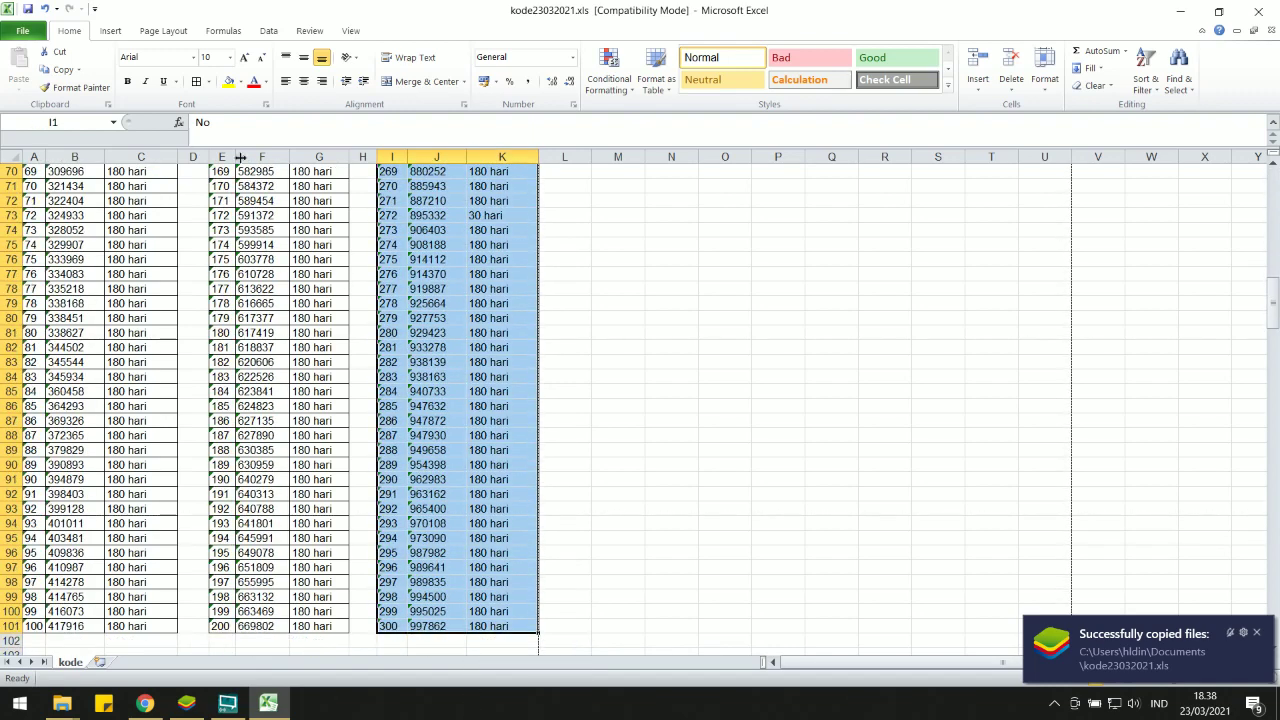
click(196, 84)
scroll(213, 318, up, 20)
click(213, 318)
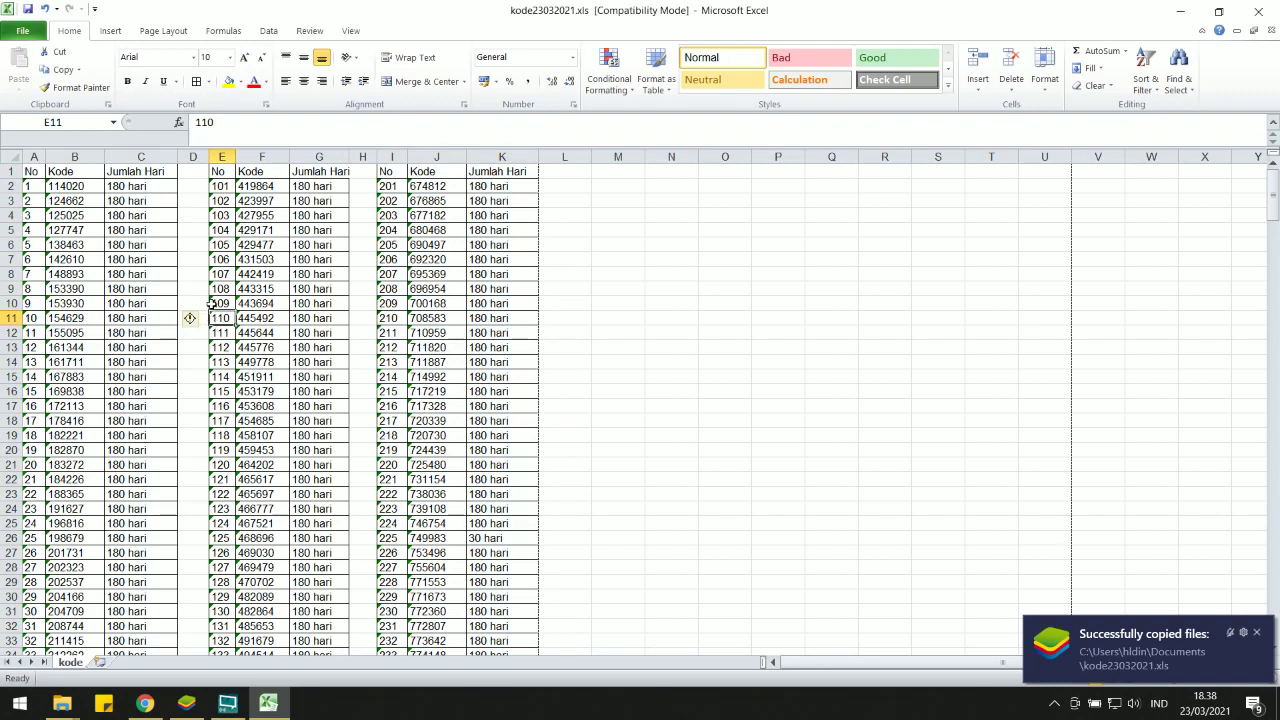
- Check both print preview pages of the bordered sheet, then return to the worksheet
key(ctrl+p)
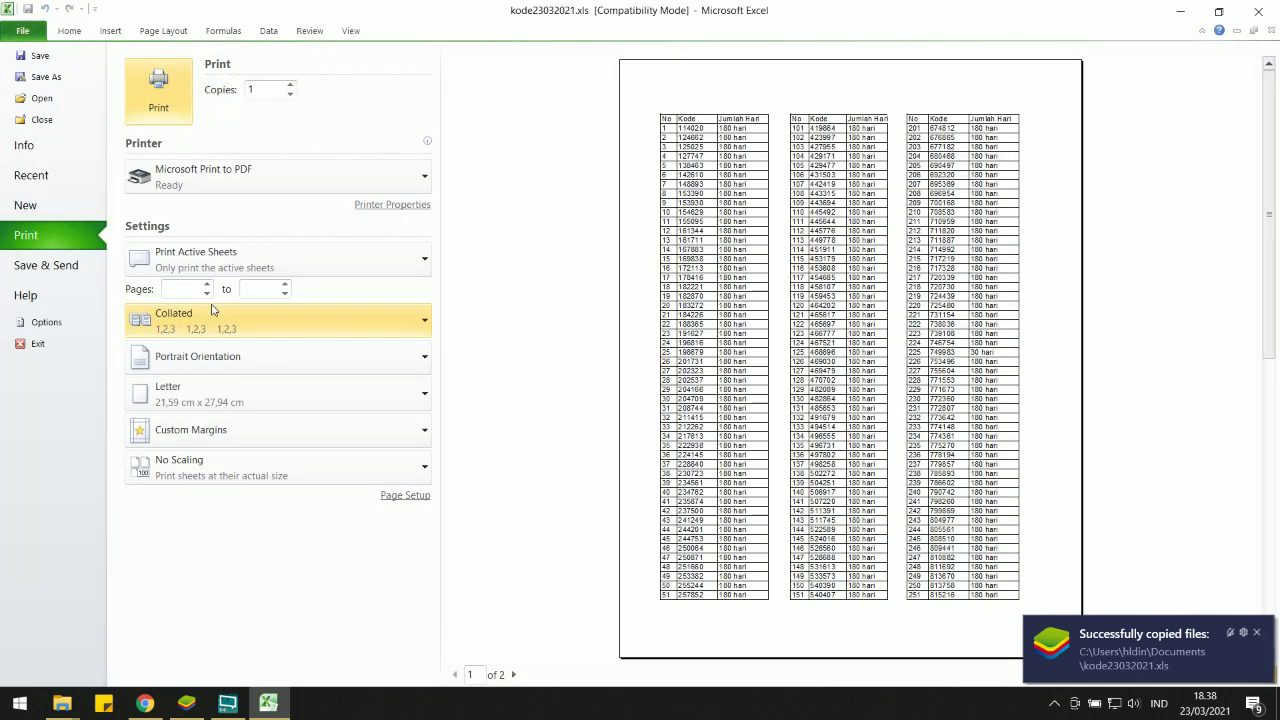
scroll(760, 315, down, 1)
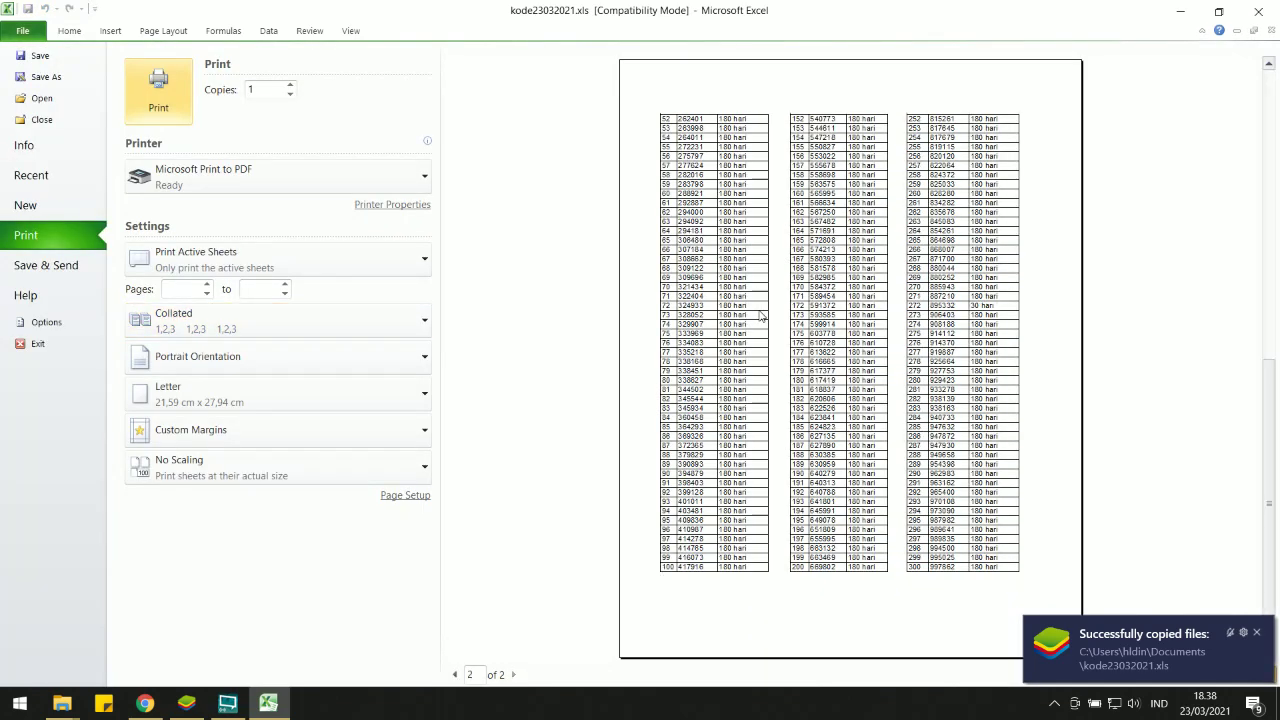
scroll(760, 315, up, 1)
scroll(760, 316, down, 1)
scroll(760, 316, up, 1)
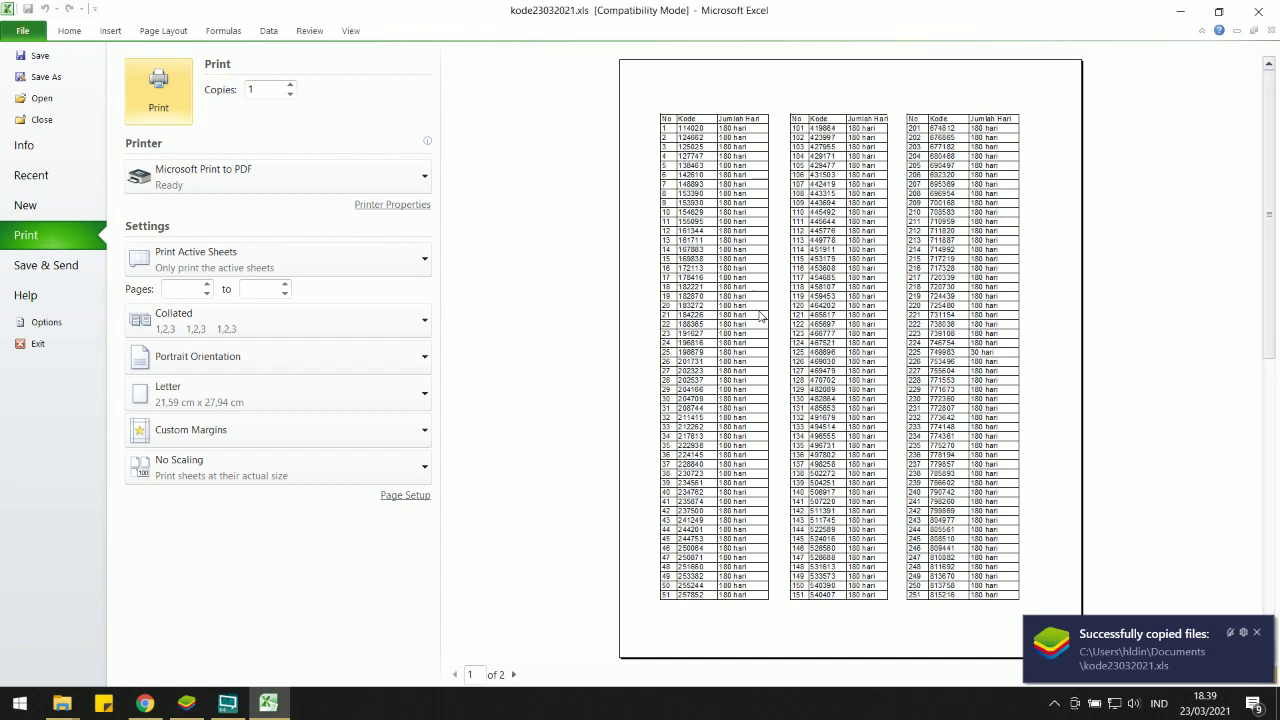
click(68, 33)
click(190, 226)
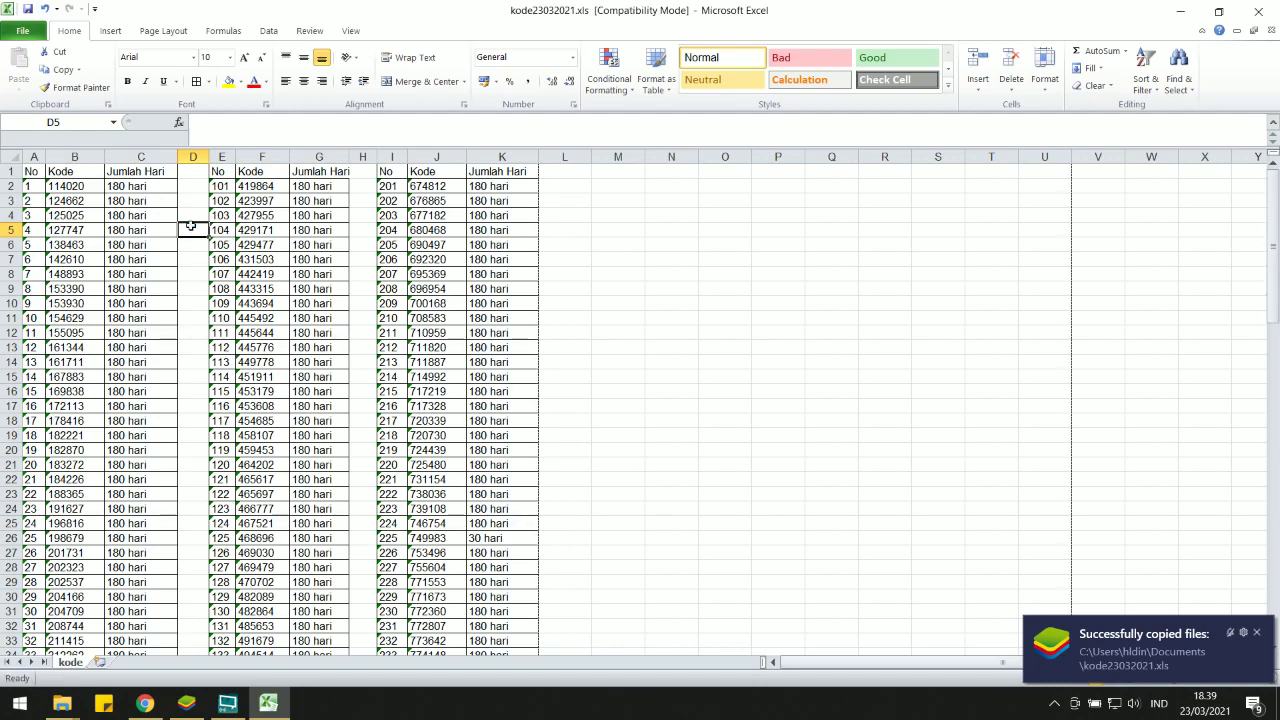
- Insert two blank rows above the code tables
right_click(19, 177)
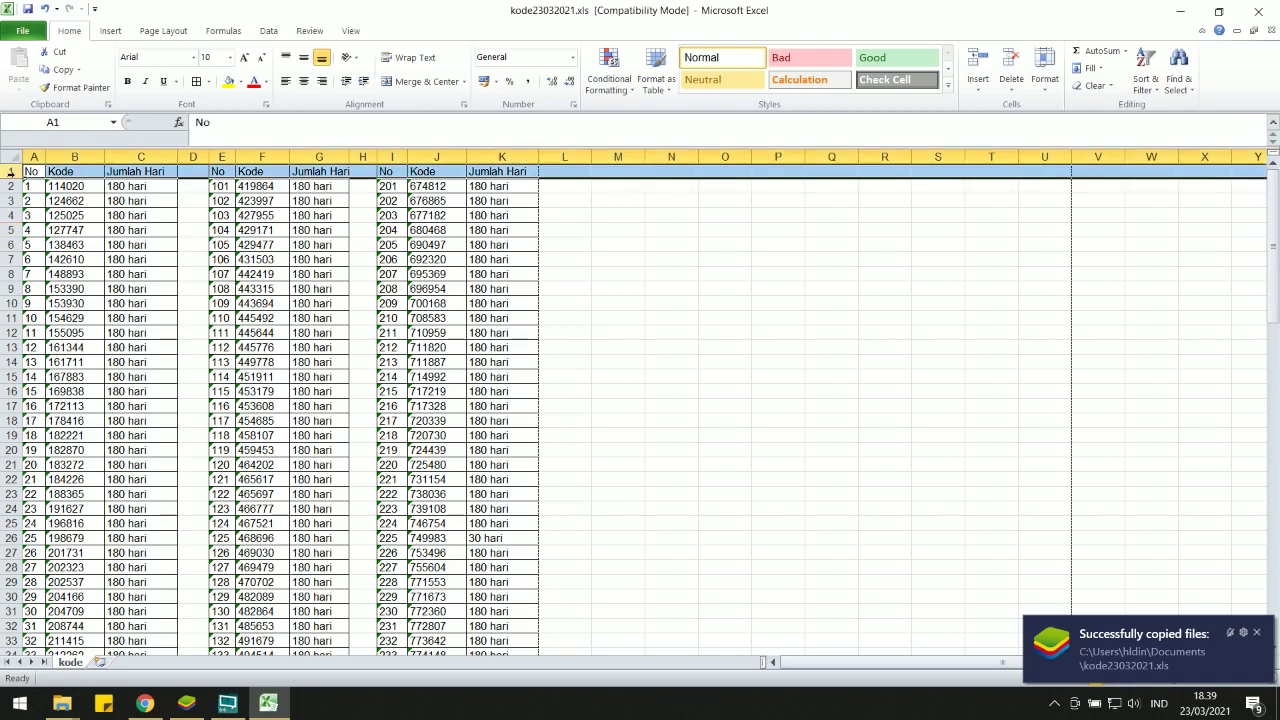
click(52, 281)
click(193, 274)
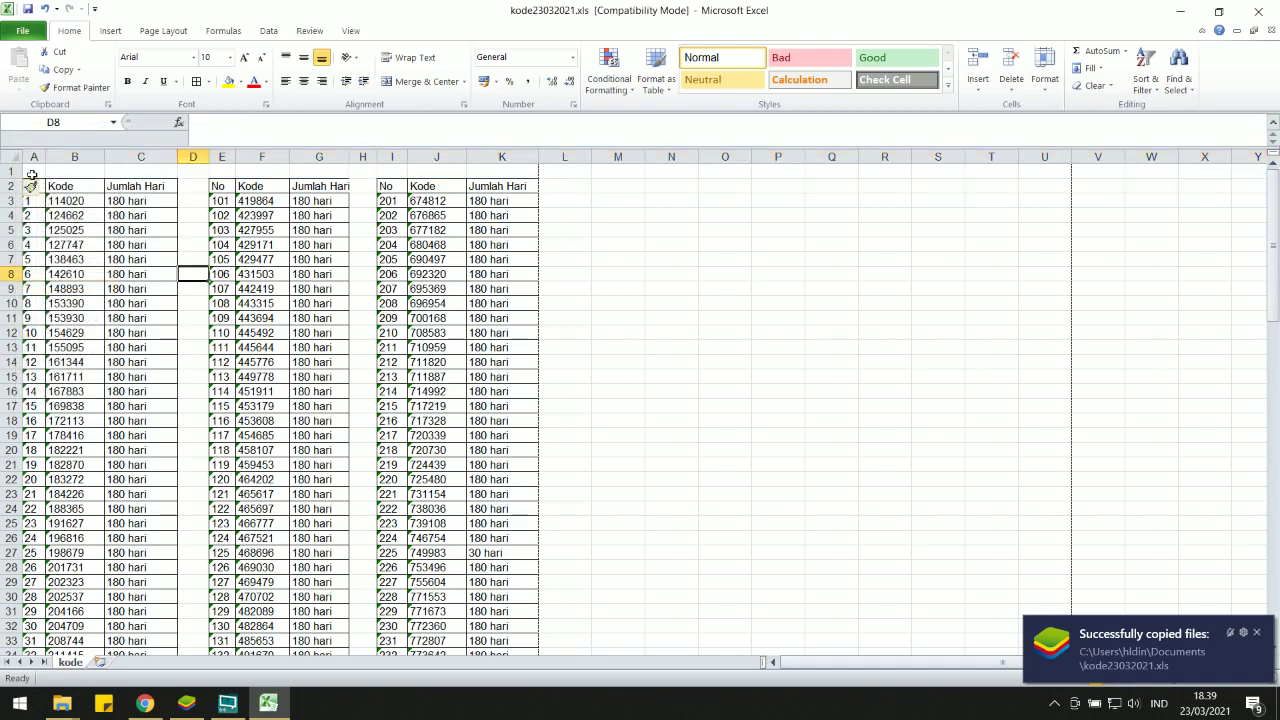
click(15, 172)
right_click(15, 172)
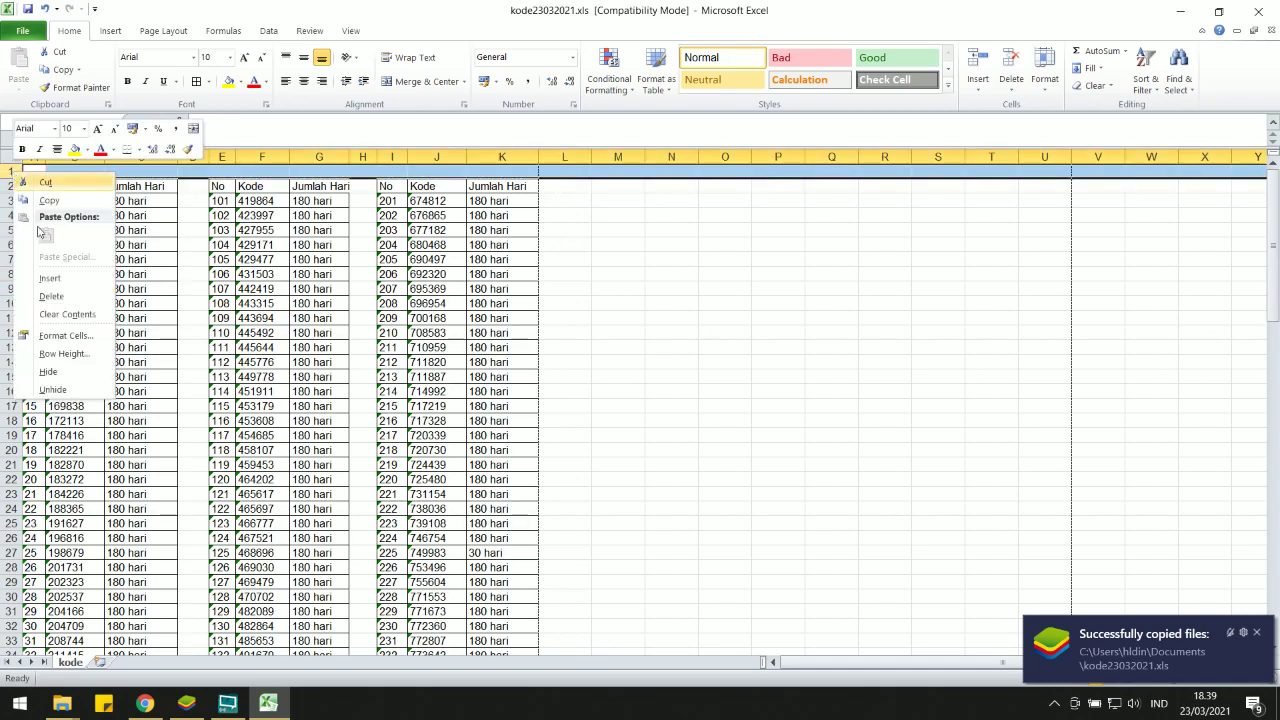
click(52, 281)
click(153, 285)
- Merge and center A1:K1 with the title 'KODE VOUCHER MASA AKTIF APLIKASI BIMBEL AQILA MAGELANG'
drag(37, 169, 490, 174)
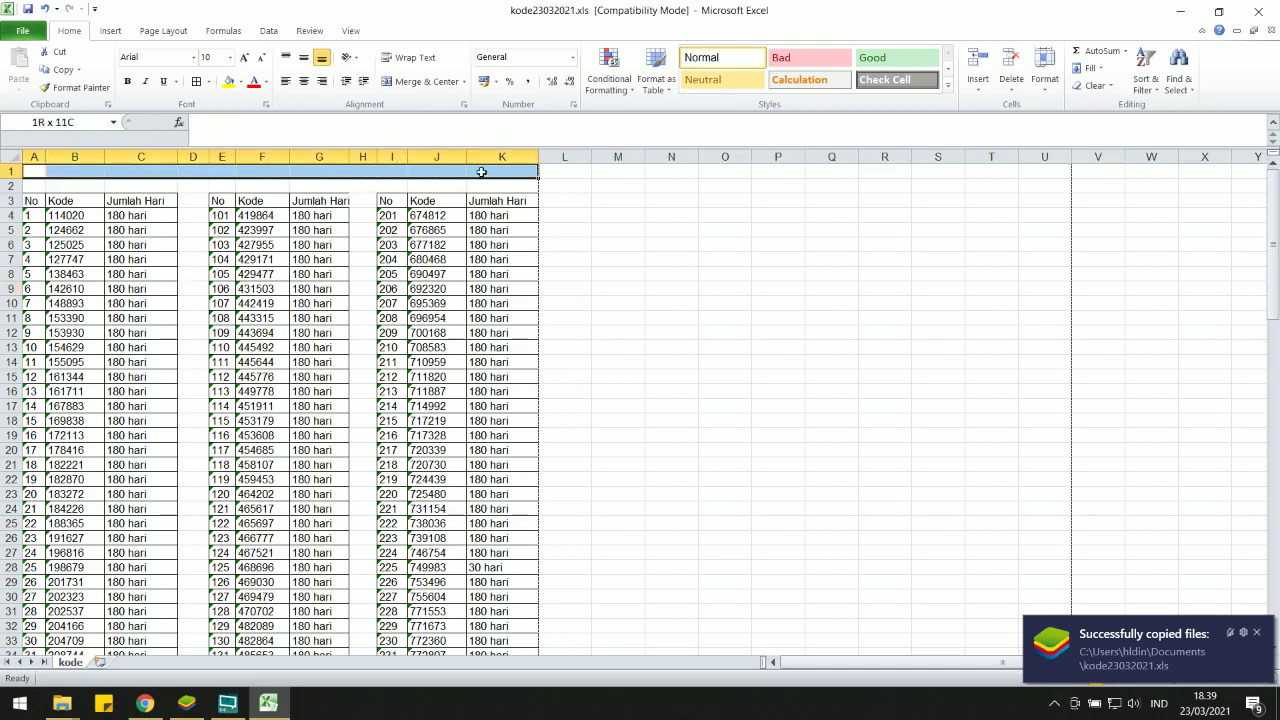
click(404, 83)
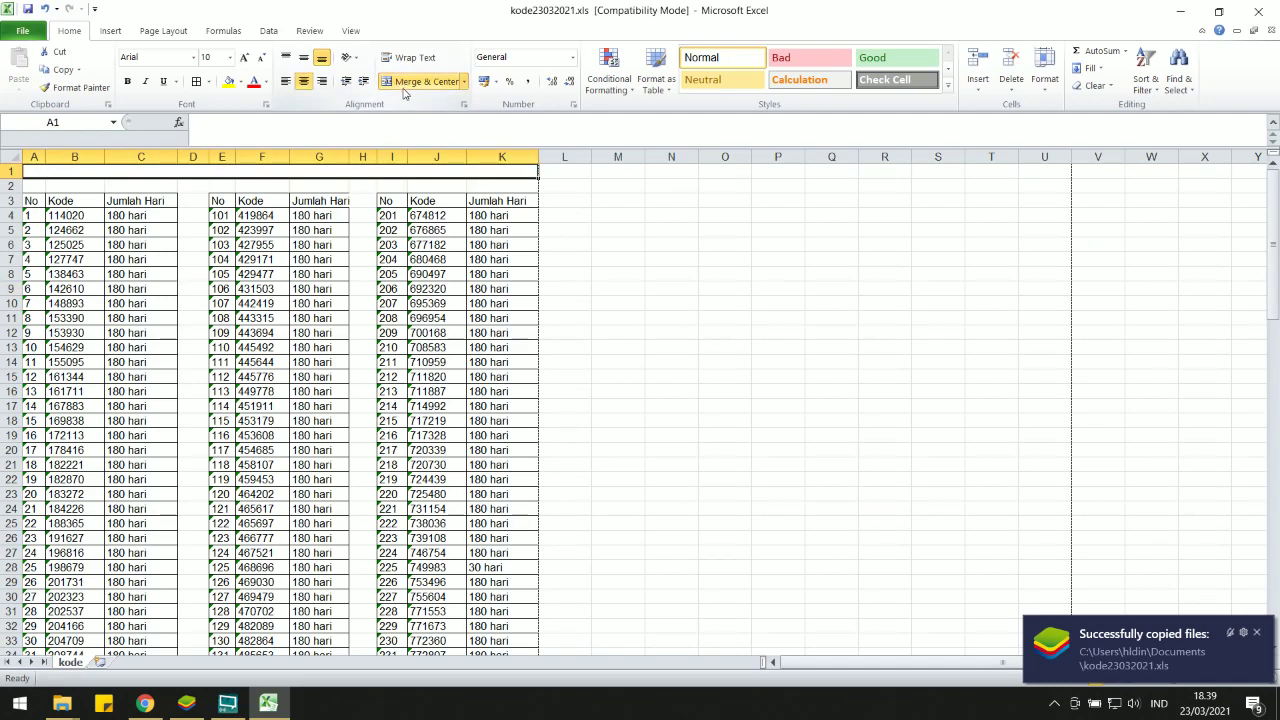
text(KODE VOUCHER MASA AKTI)
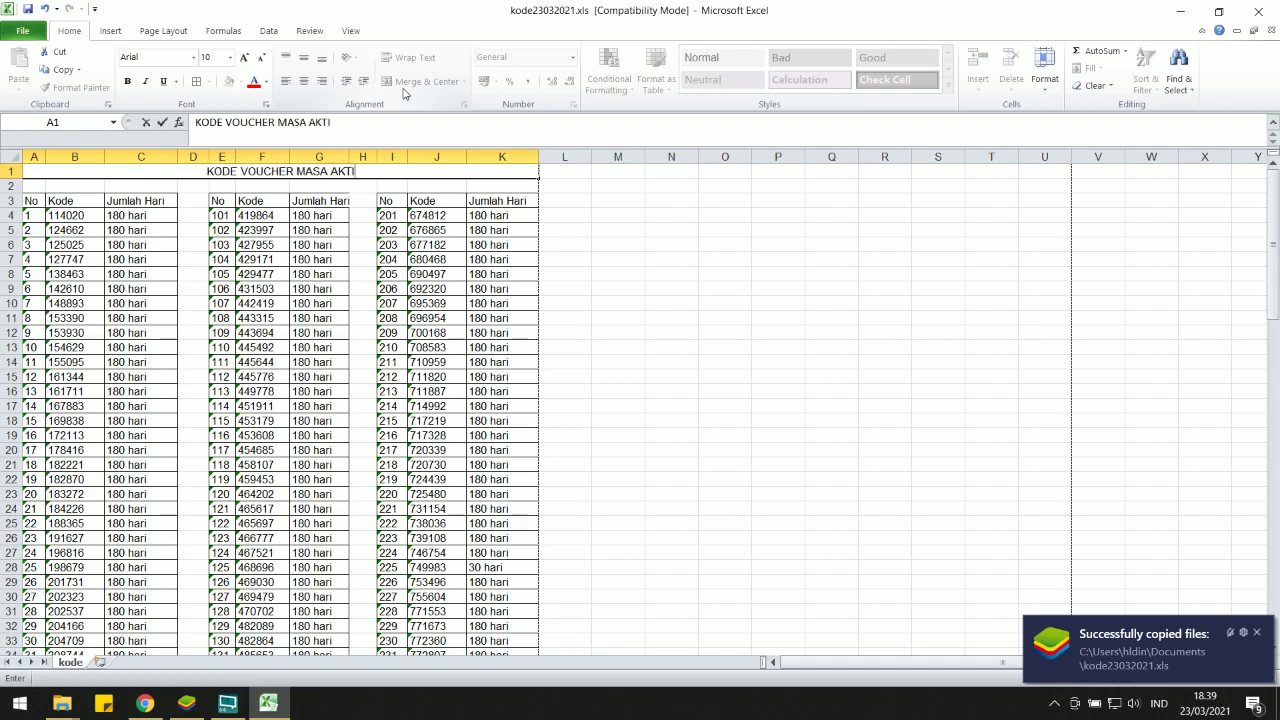
text(F APLIKASI BIMBEL AQILA MAGELANG)
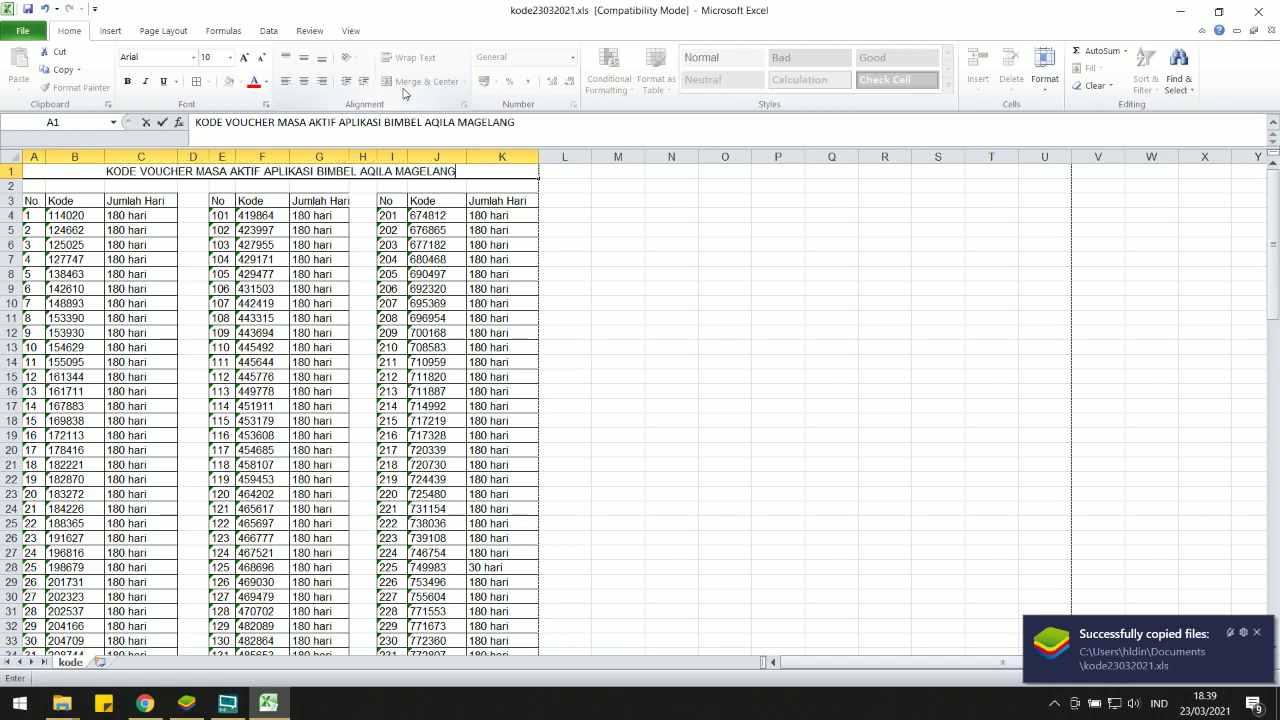
click(11, 186)
right_click(12, 187)
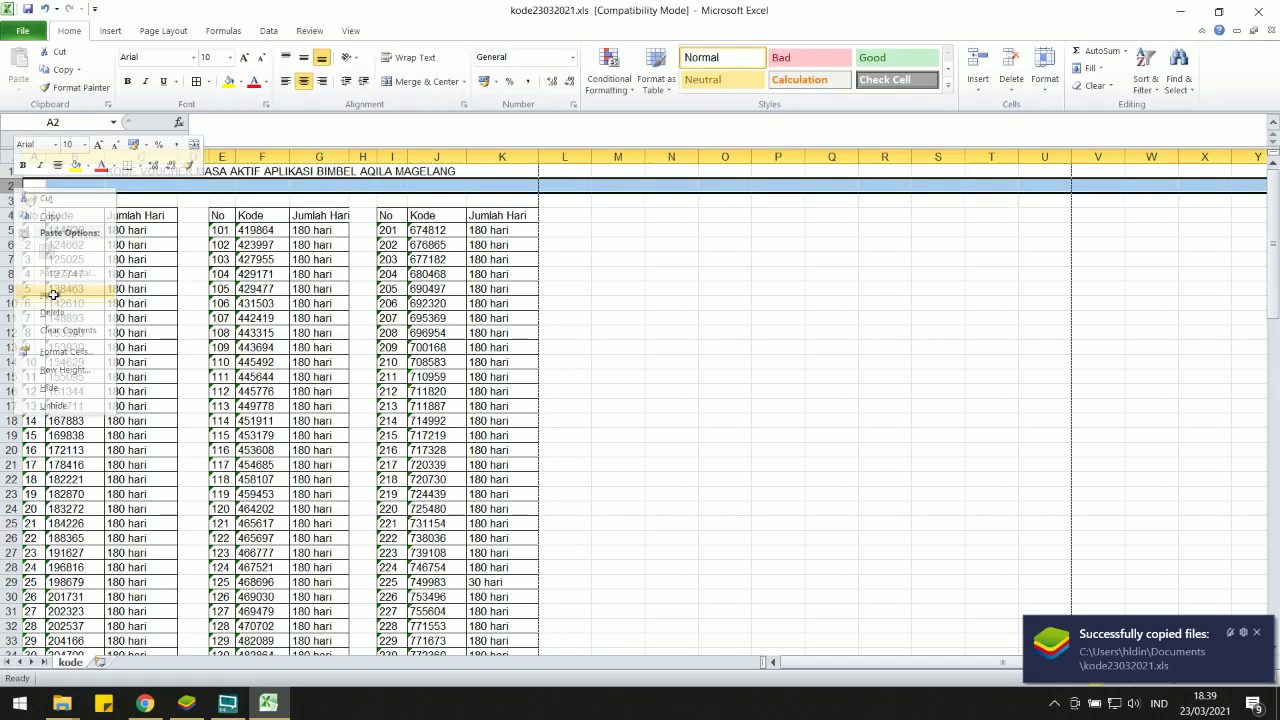
- Add a row under the title and enter the second line 'CORET YANG SUDAH DIPAKAI'
click(43, 293)
click(391, 175)
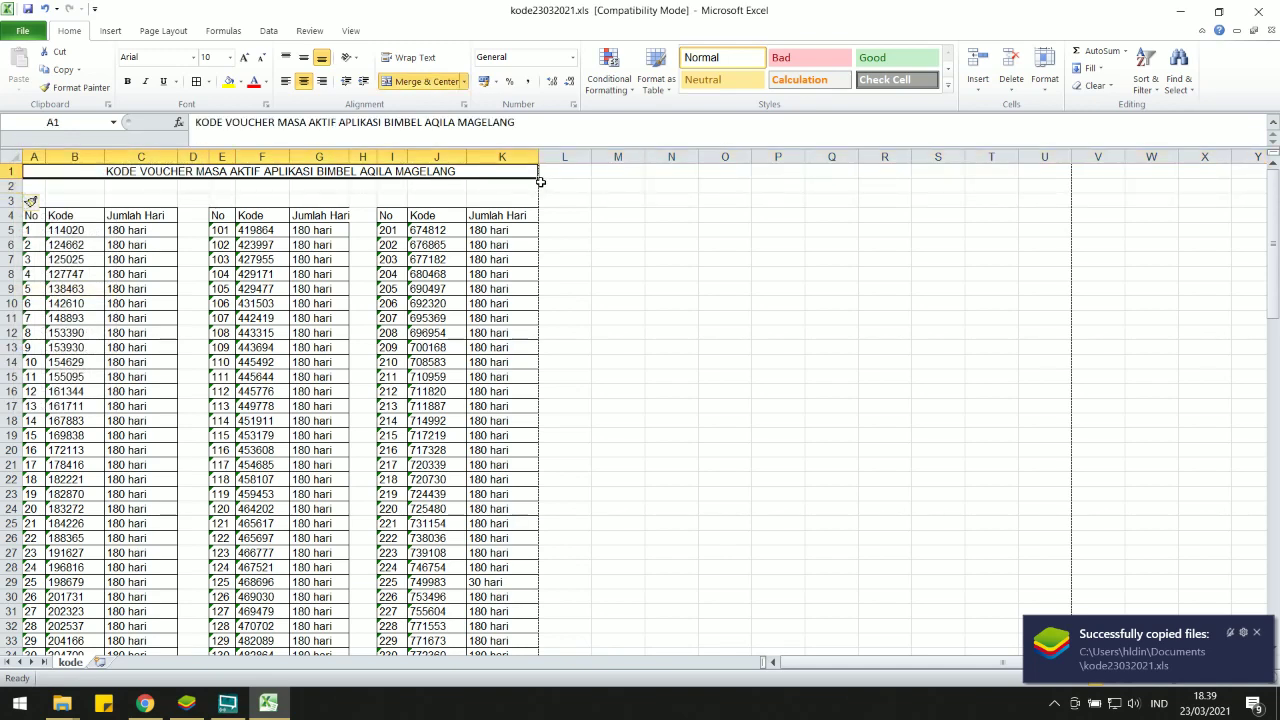
drag(537, 177, 537, 193)
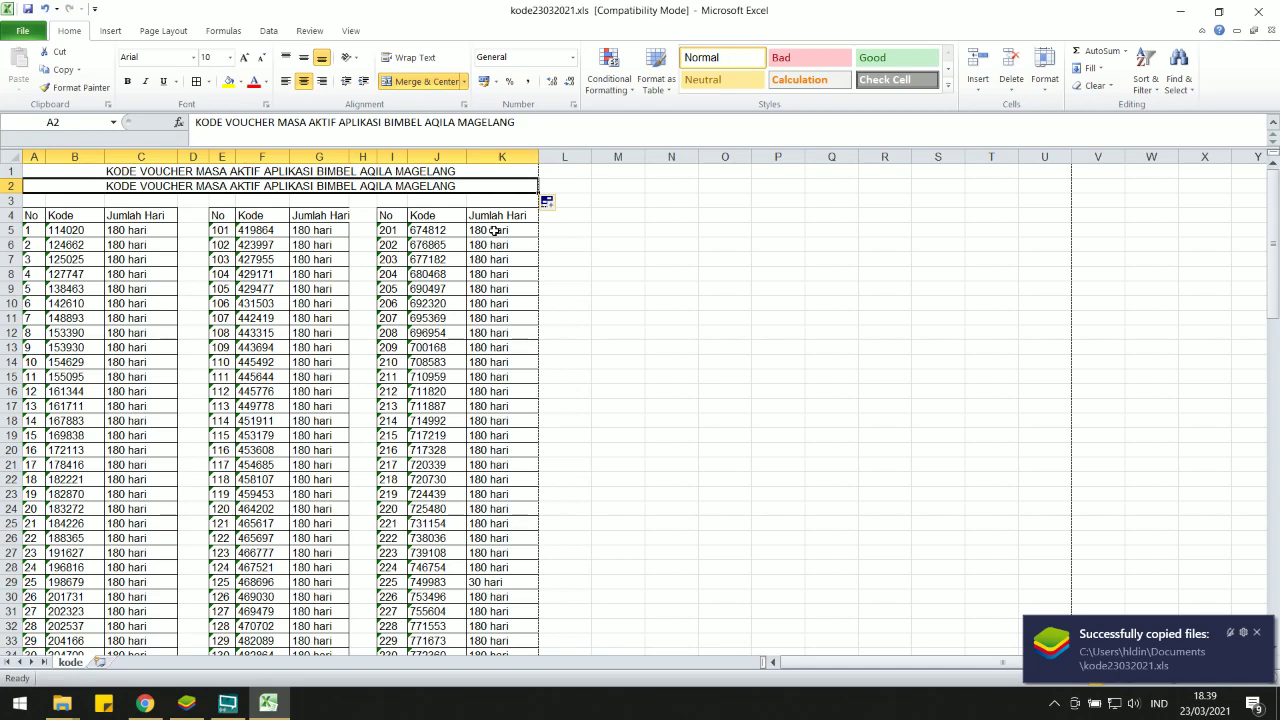
text(CORET YANG SUDAH TIDAK)
key(BackSpace)
key(BackSpace)
key(BackSpace)
key(BackSpace)
key(BackSpace)
text(DIPAKAI)
click(475, 332)
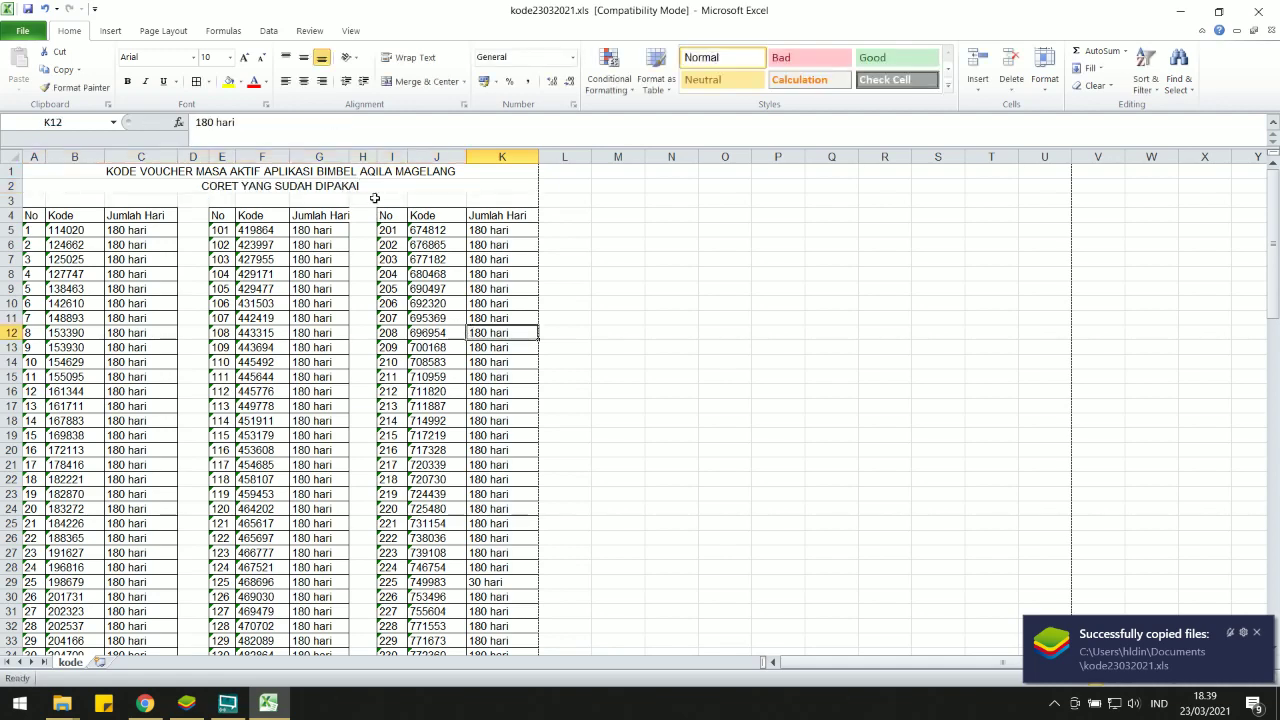
- Merge and center both title rows across A:K and make them bold
drag(369, 176, 366, 186)
click(420, 81)
click(127, 81)
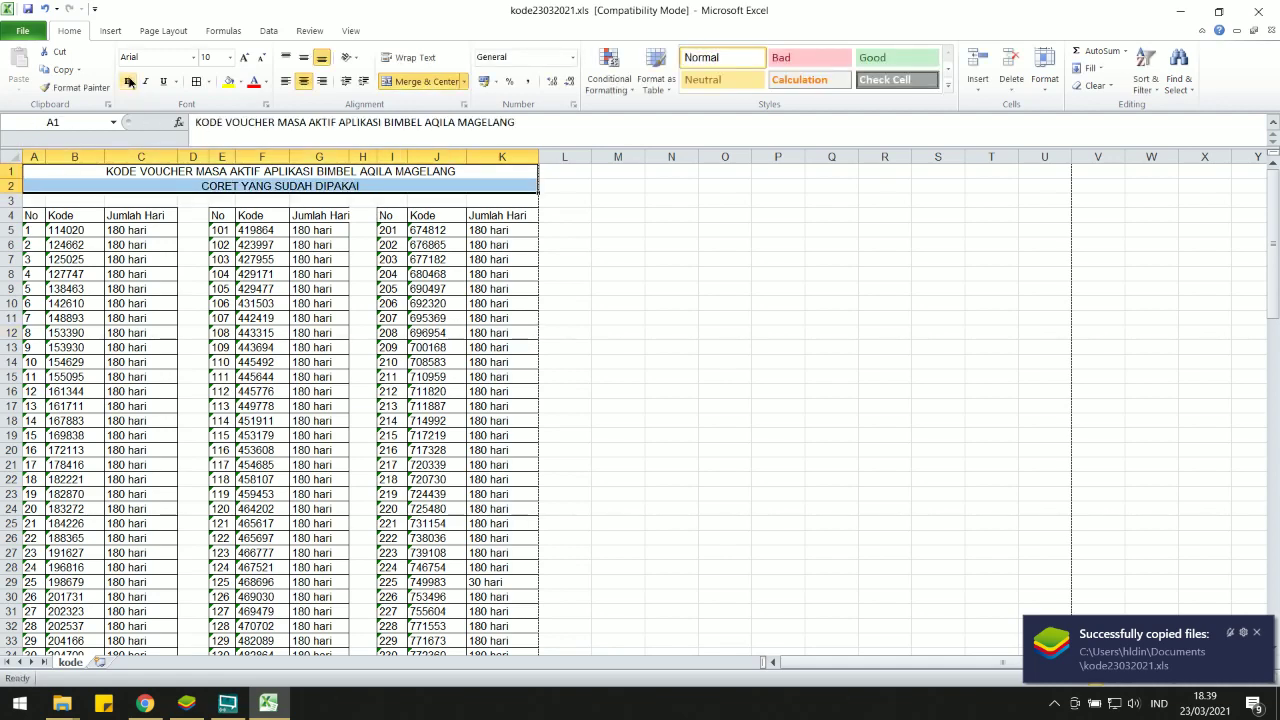
click(597, 260)
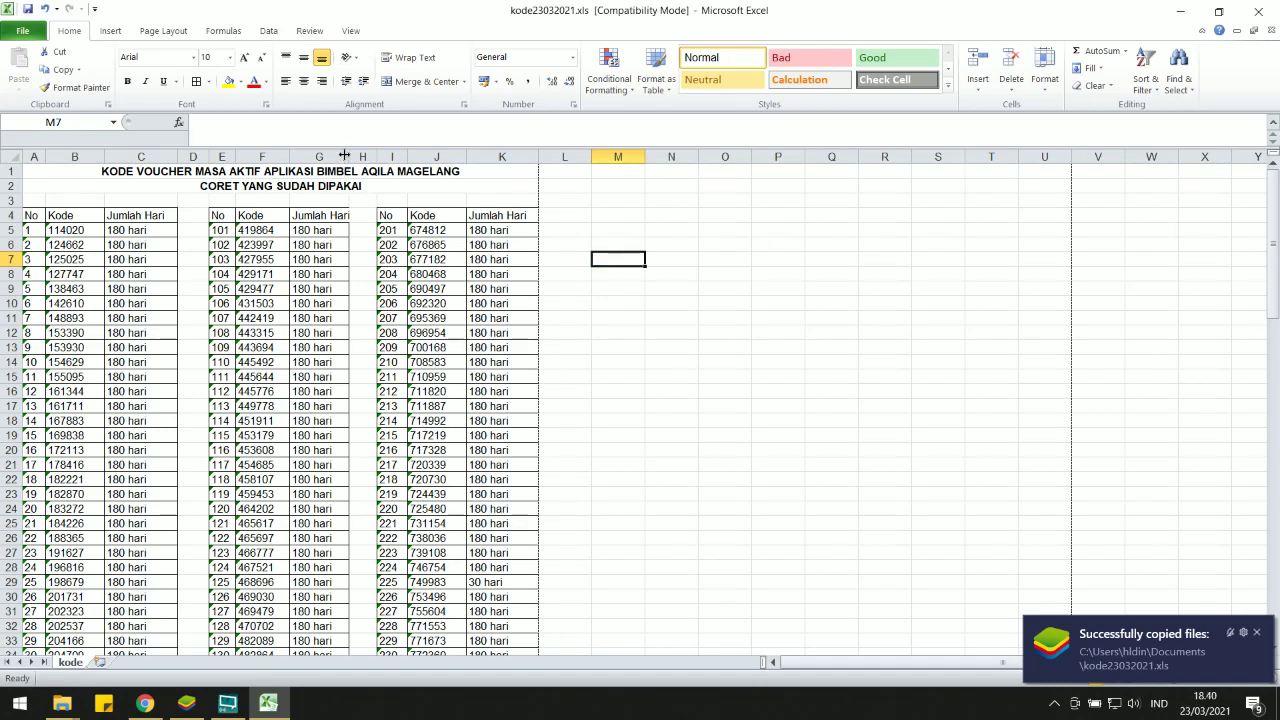
- Widen column G slightly and narrow the gap columns D and I
drag(349, 157, 355, 157)
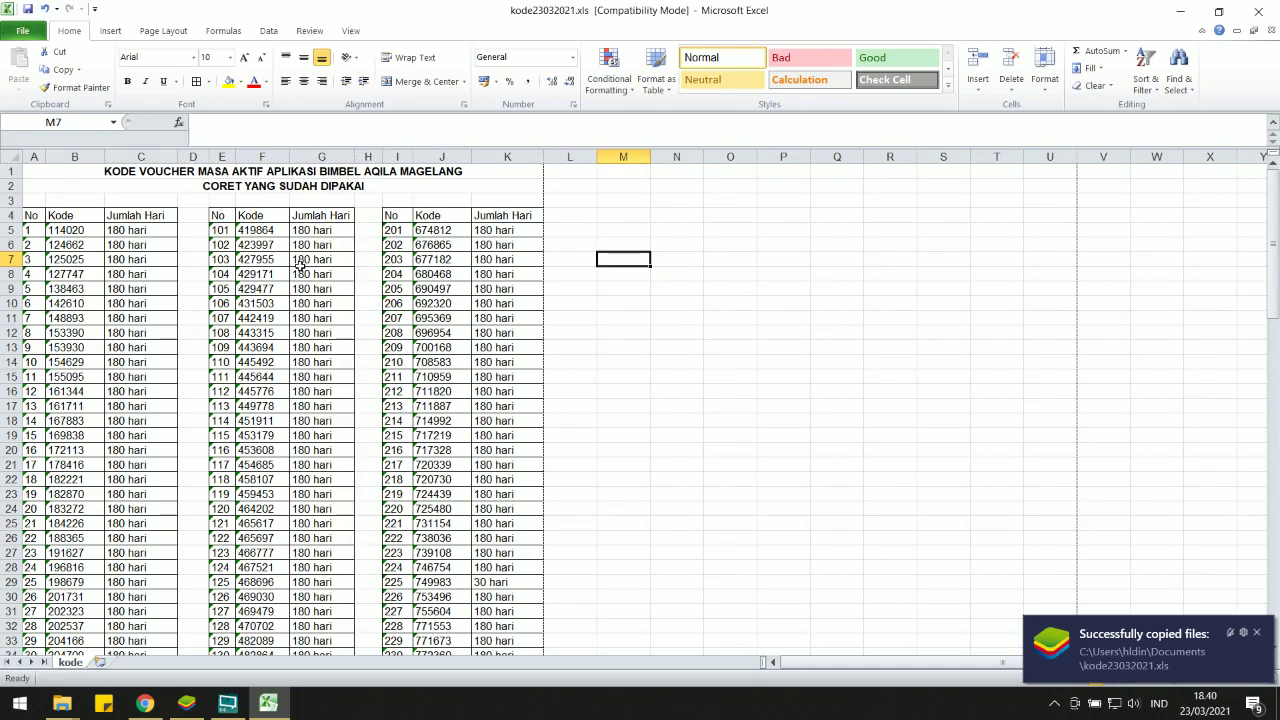
drag(207, 157, 202, 157)
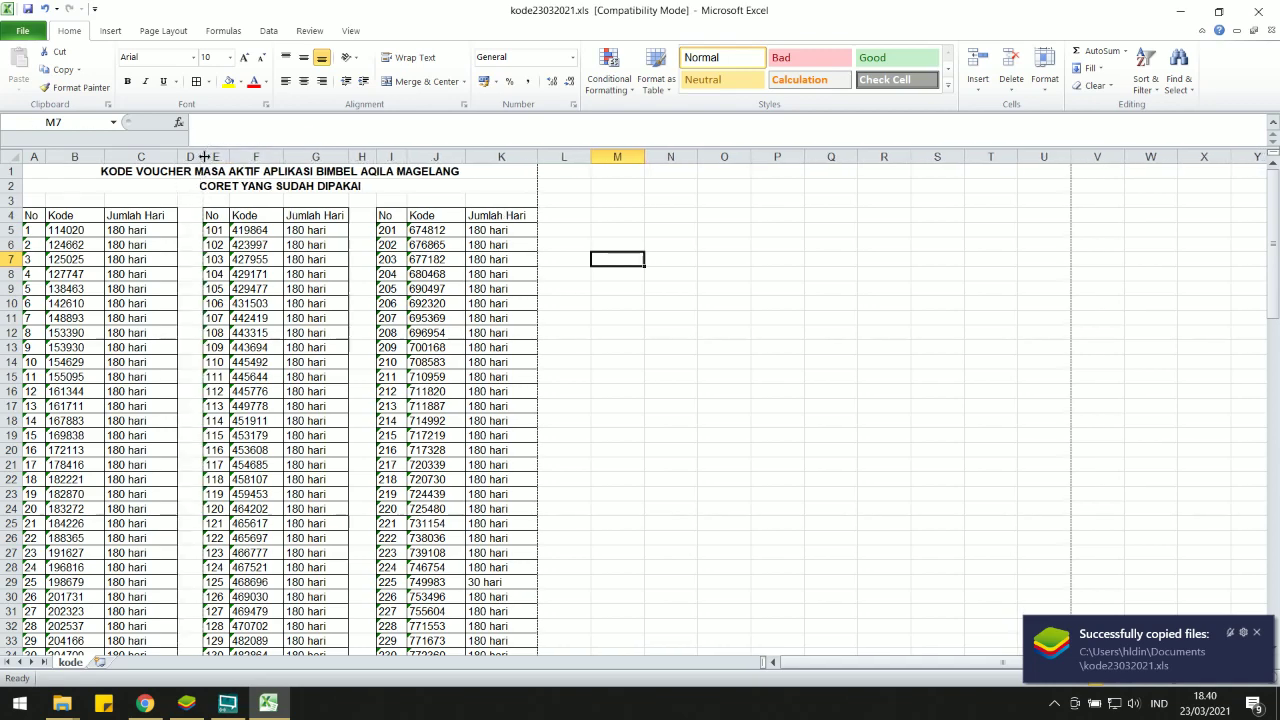
click(566, 289)
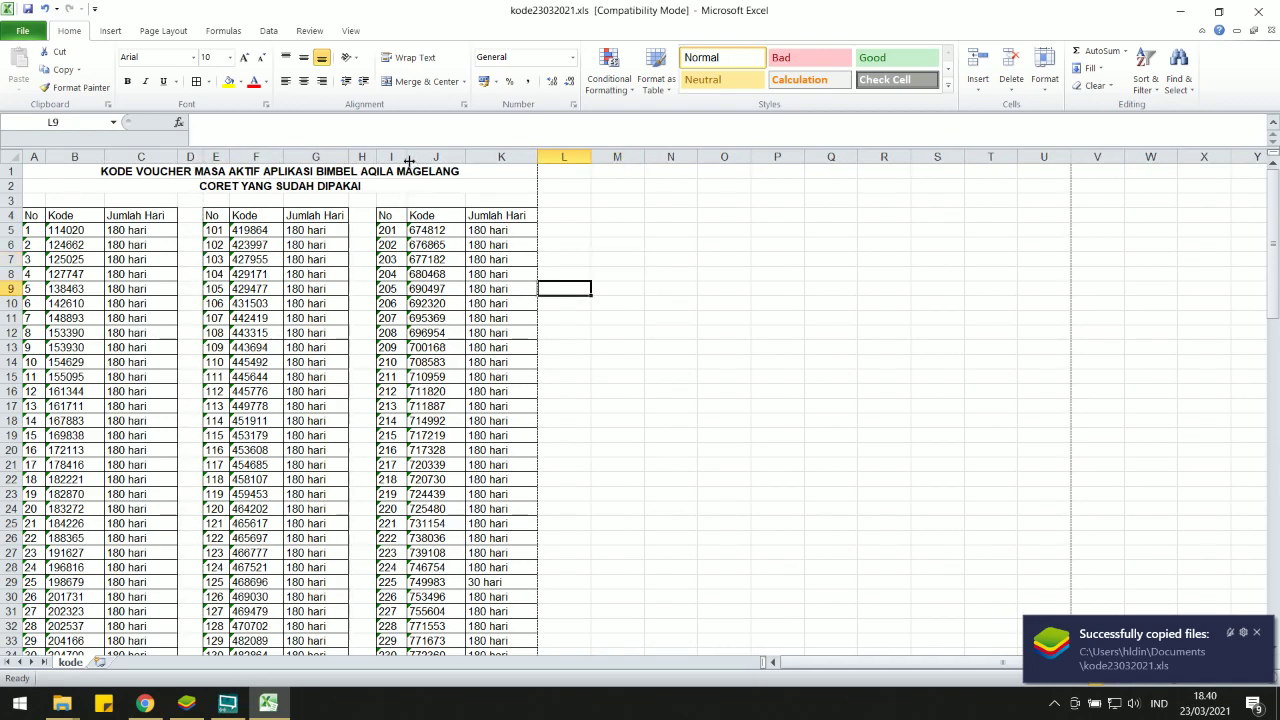
drag(407, 157, 405, 157)
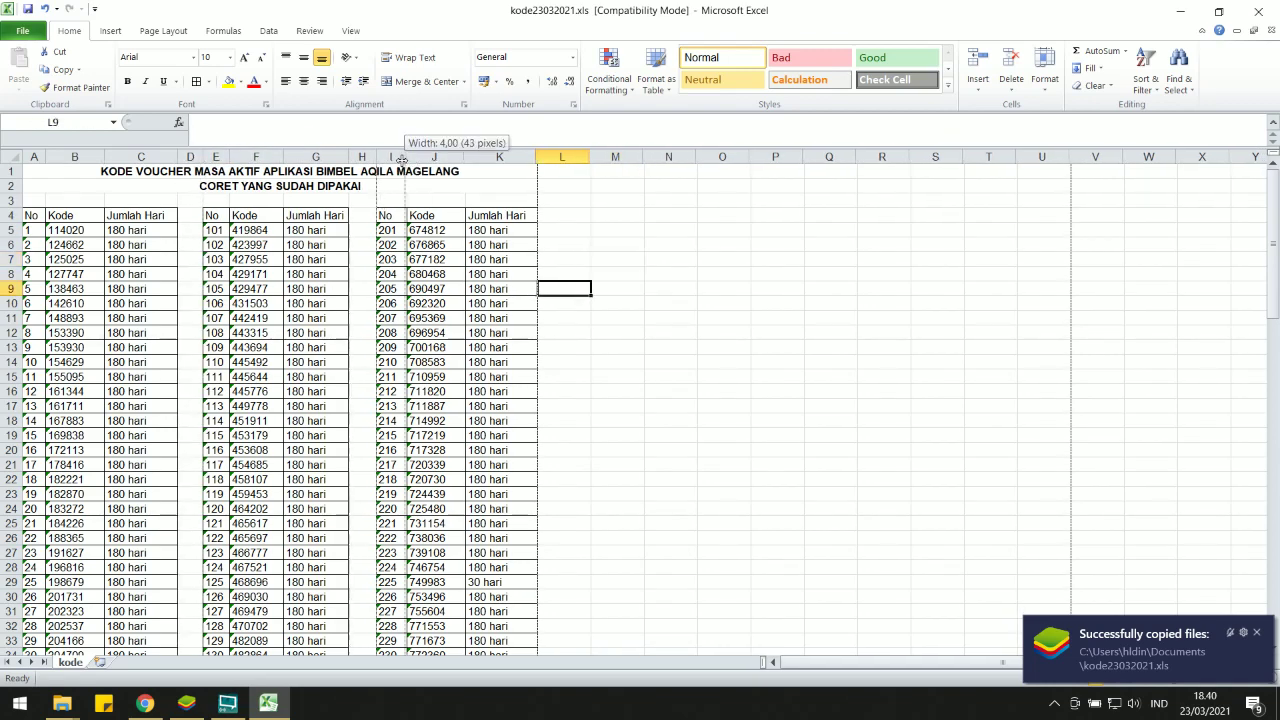
click(368, 200)
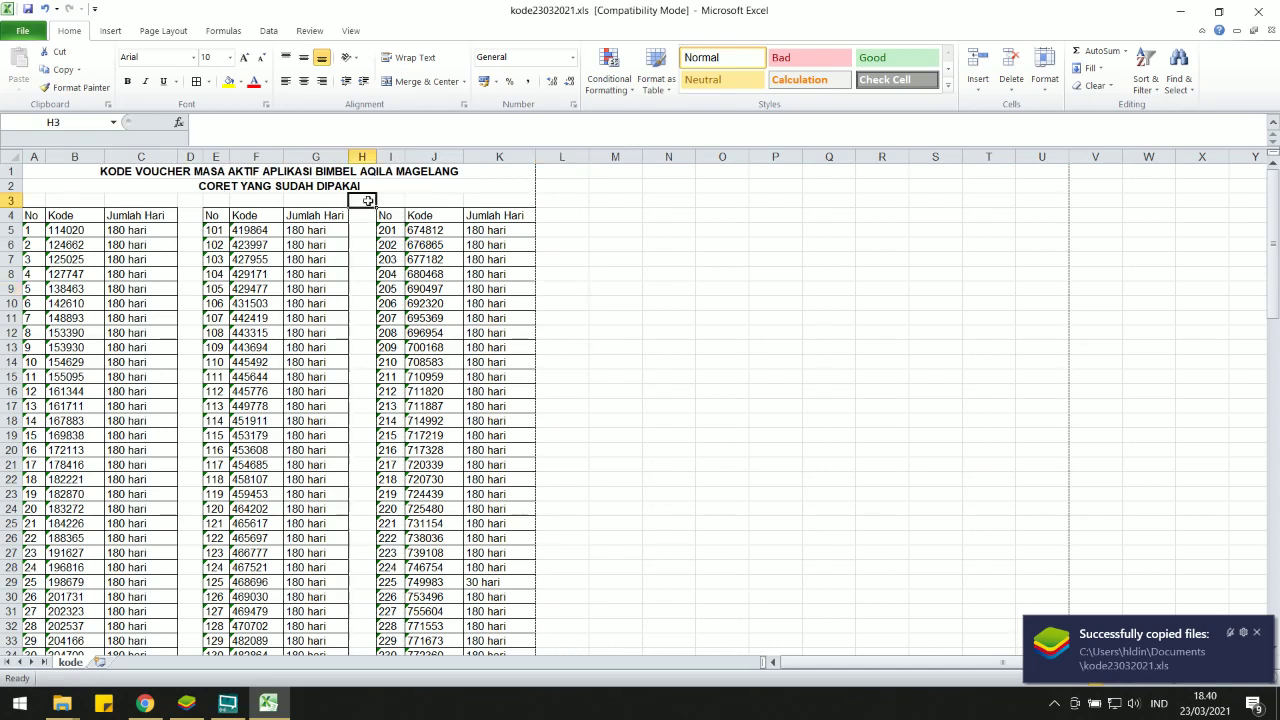